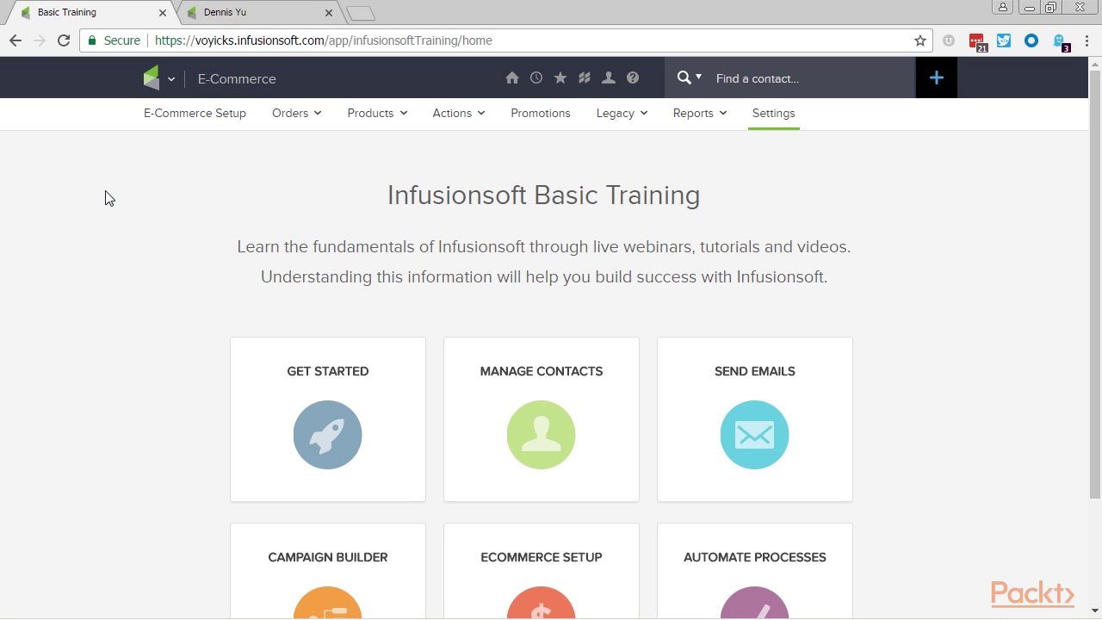
{"action": "left_click", "coordinate": [170, 79]}
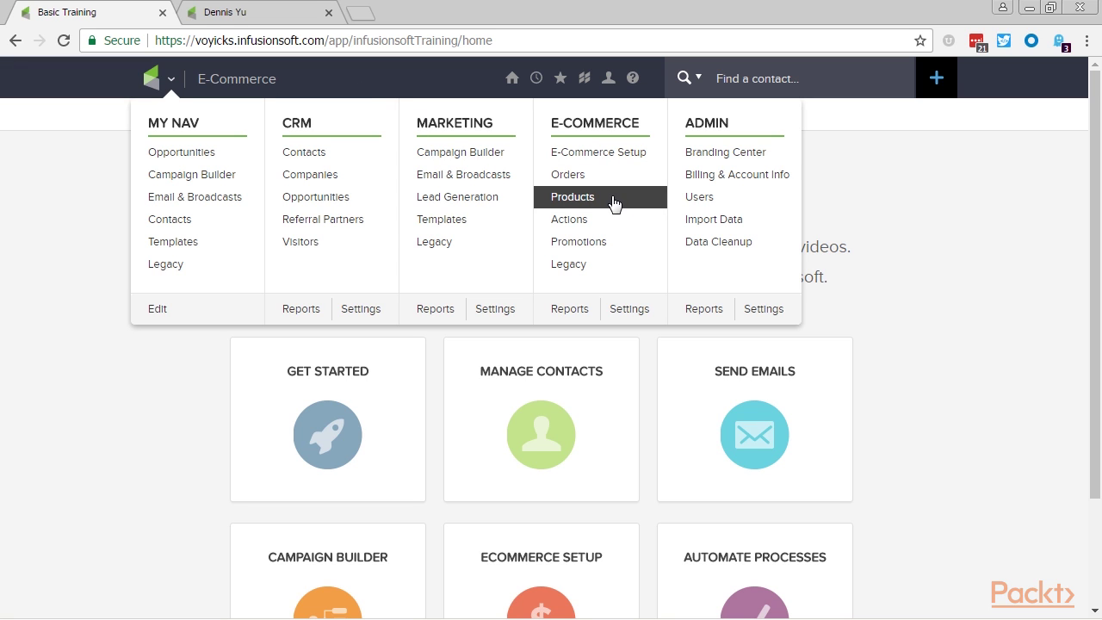
{"action": "left_click", "coordinate": [74, 462]}
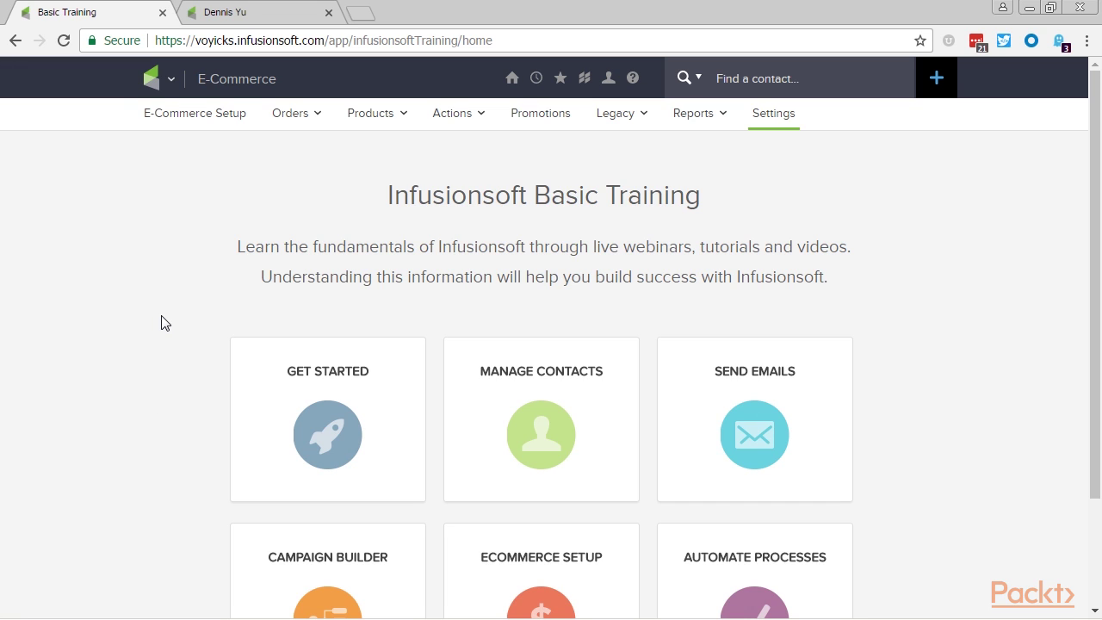
Step: Go to the CRM referral partners' commission programs and start adding a new commission program
{"action": "left_click", "coordinate": [157, 83]}
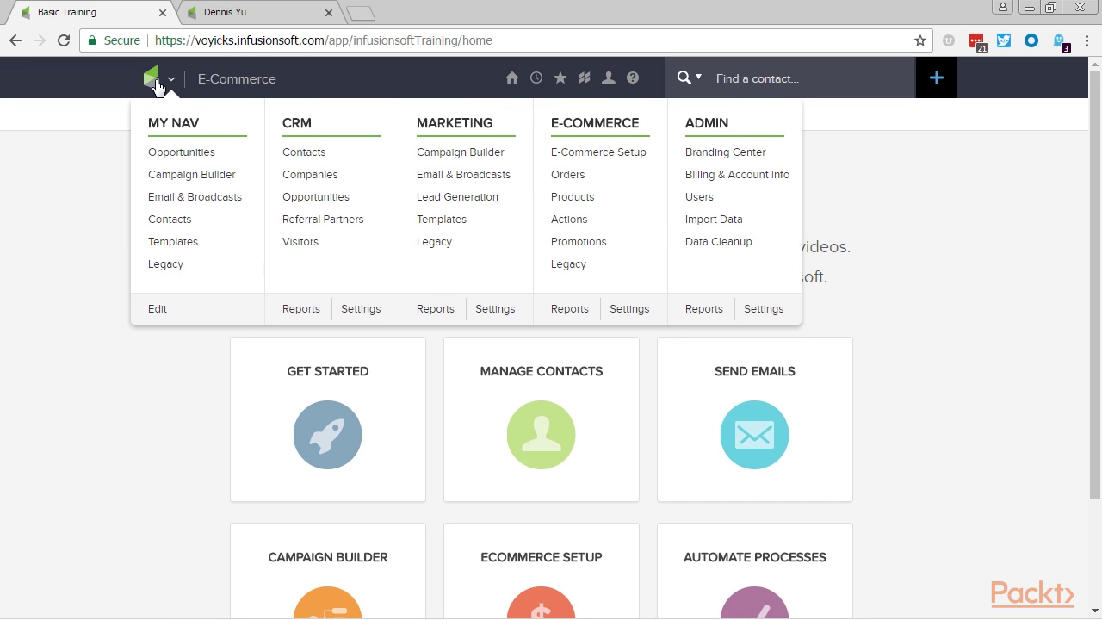
{"action": "left_click", "coordinate": [361, 222]}
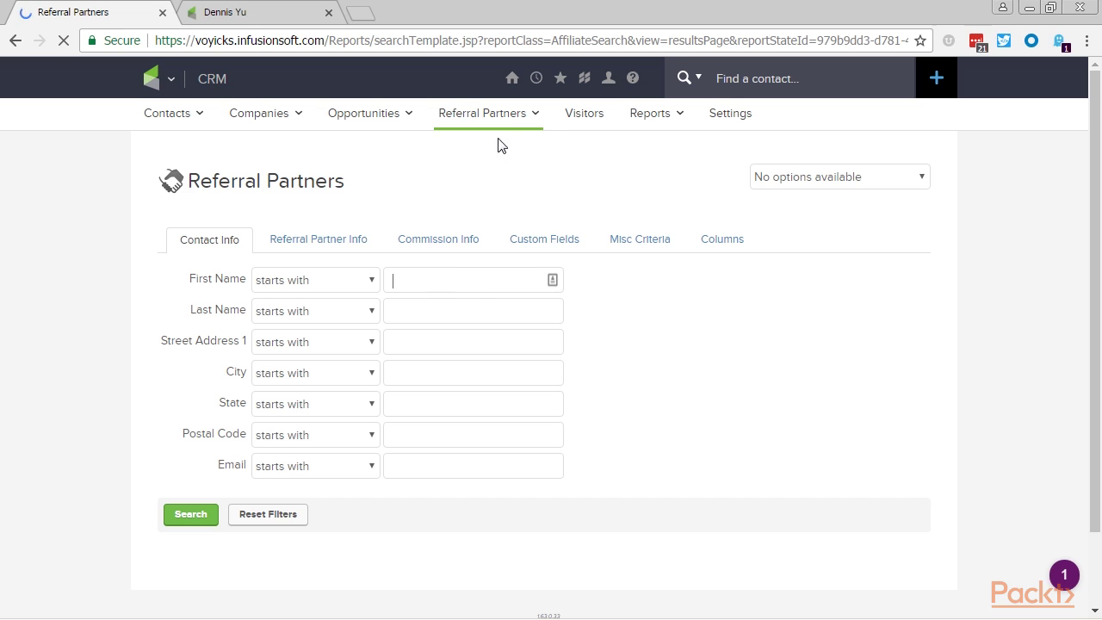
{"action": "mouse_move", "coordinate": [501, 129]}
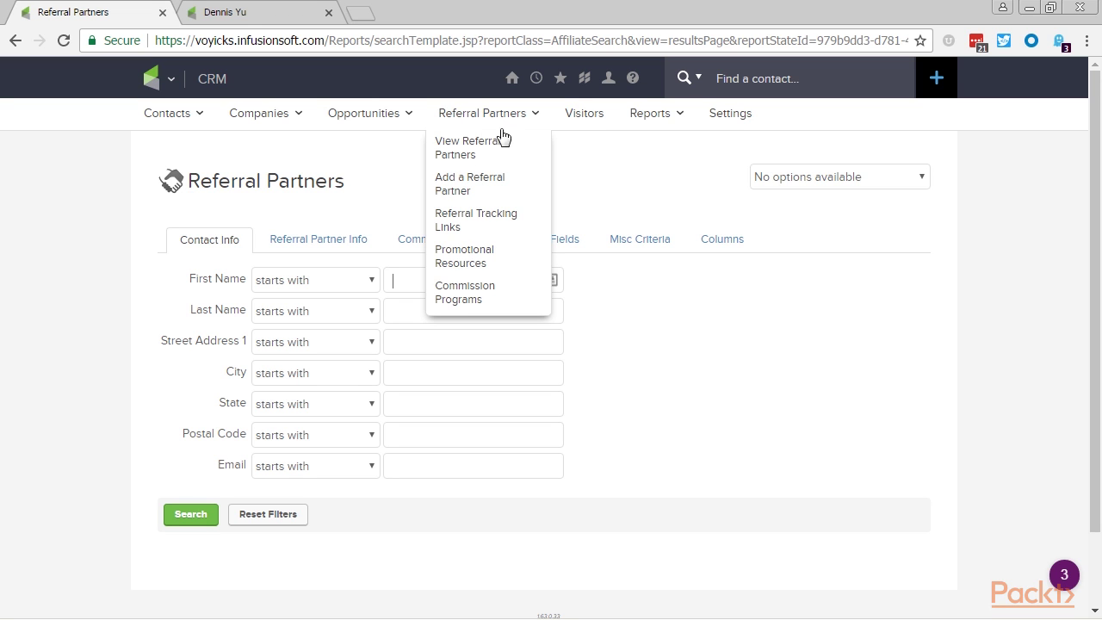
{"action": "left_click", "coordinate": [479, 295]}
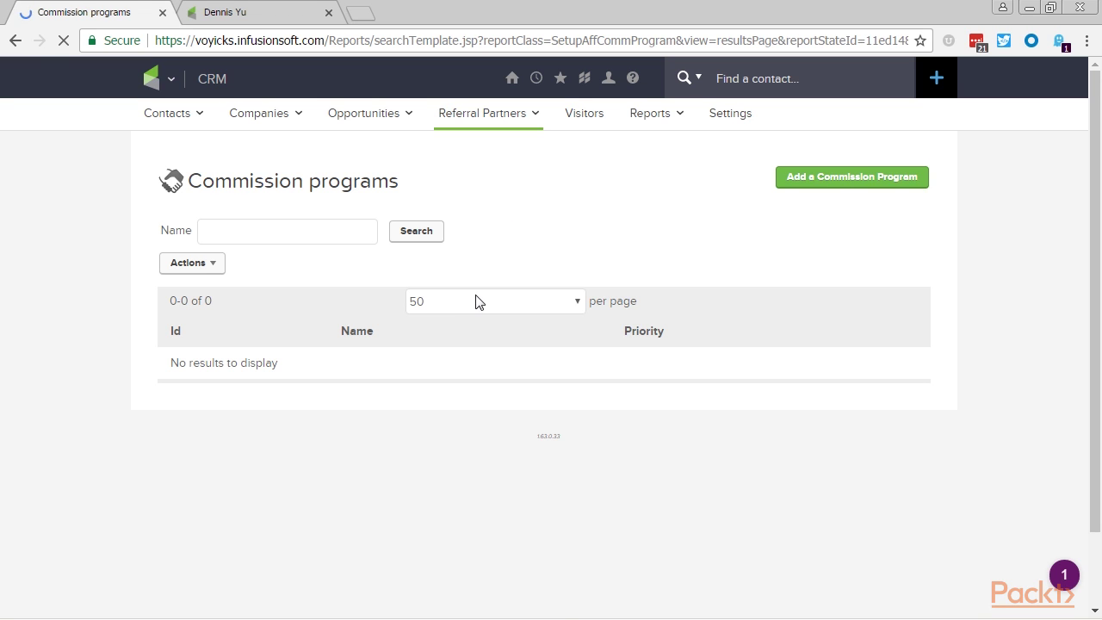
{"action": "left_click", "coordinate": [852, 181]}
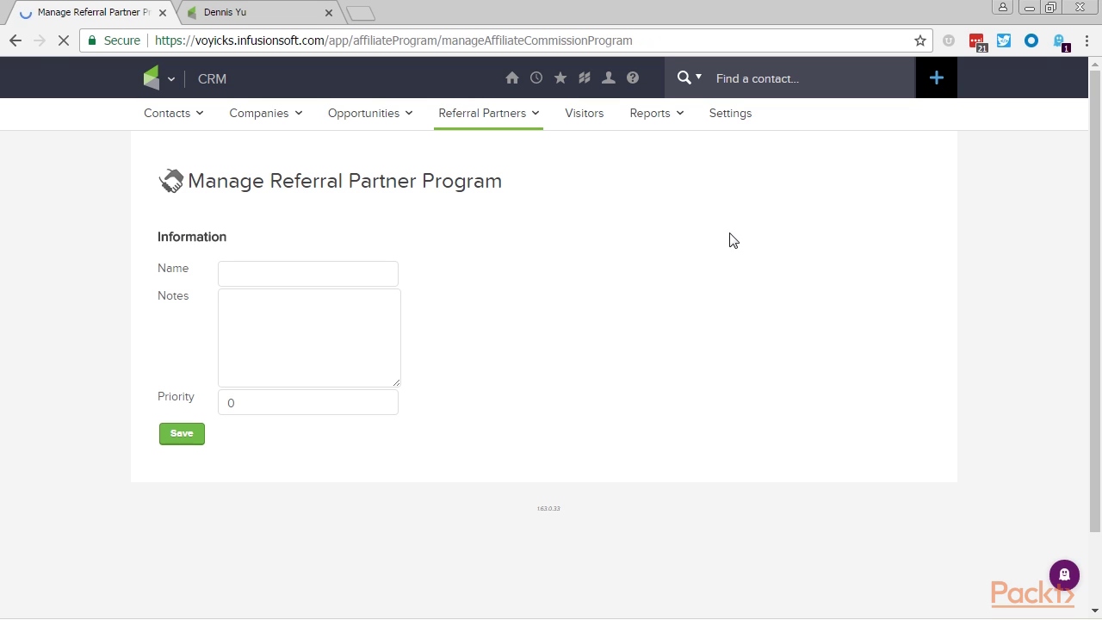
Step: Name the program IS Cookbook, add the note "These are referral partners that are promoting the Infusionsoft Cookbook." and save it
{"action": "left_click", "coordinate": [371, 274]}
{"action": "type", "text": "IS Cookbook"}
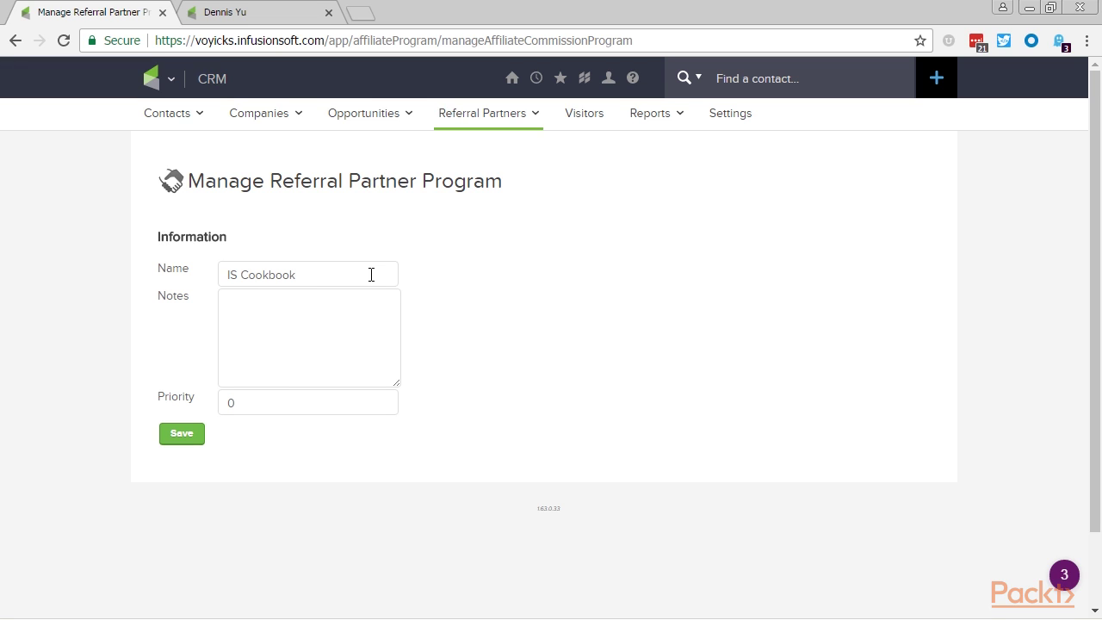
{"action": "key", "text": "Tab"}
{"action": "type", "text": "These are referral partners that are promt"}
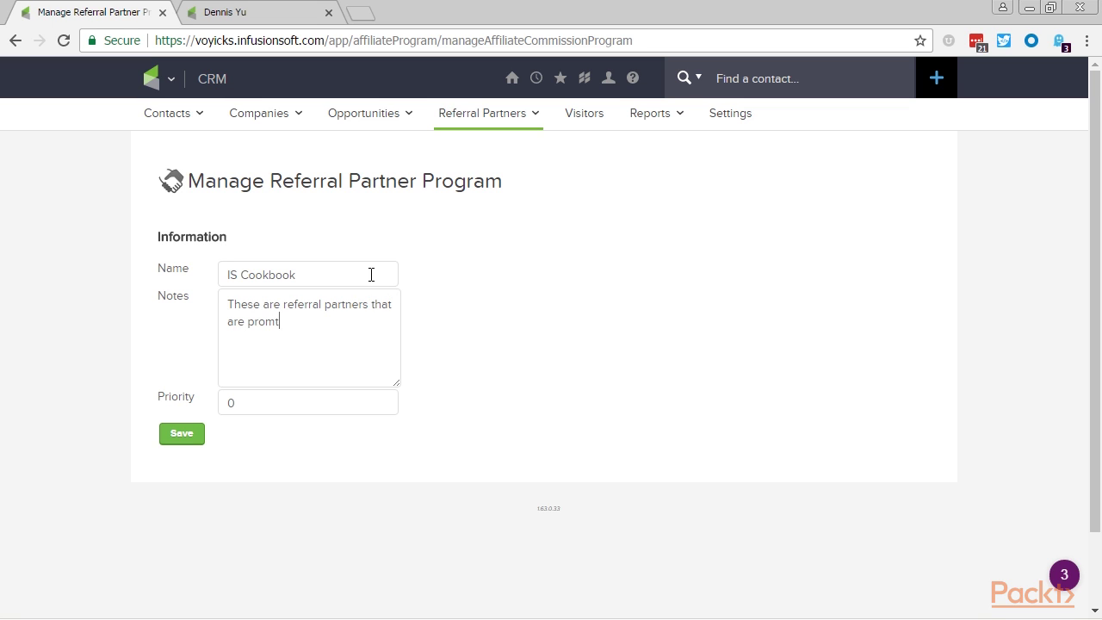
{"action": "key", "text": "BackSpace"}
{"action": "type", "text": "oting the Infusionsoft co"}
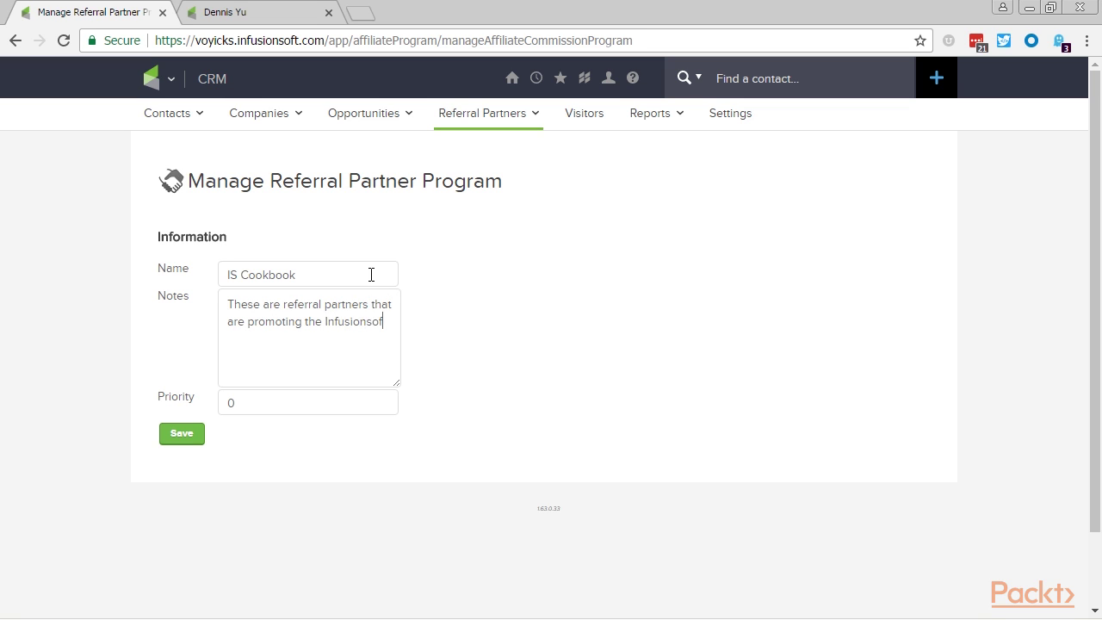
{"action": "key", "text": "BackSpace"}
{"action": "key", "text": "BackSpace"}
{"action": "type", "text": "Cookbook."}
{"action": "key", "text": "Tab"}
{"action": "left_click", "coordinate": [267, 475]}
{"action": "left_click", "coordinate": [185, 437]}
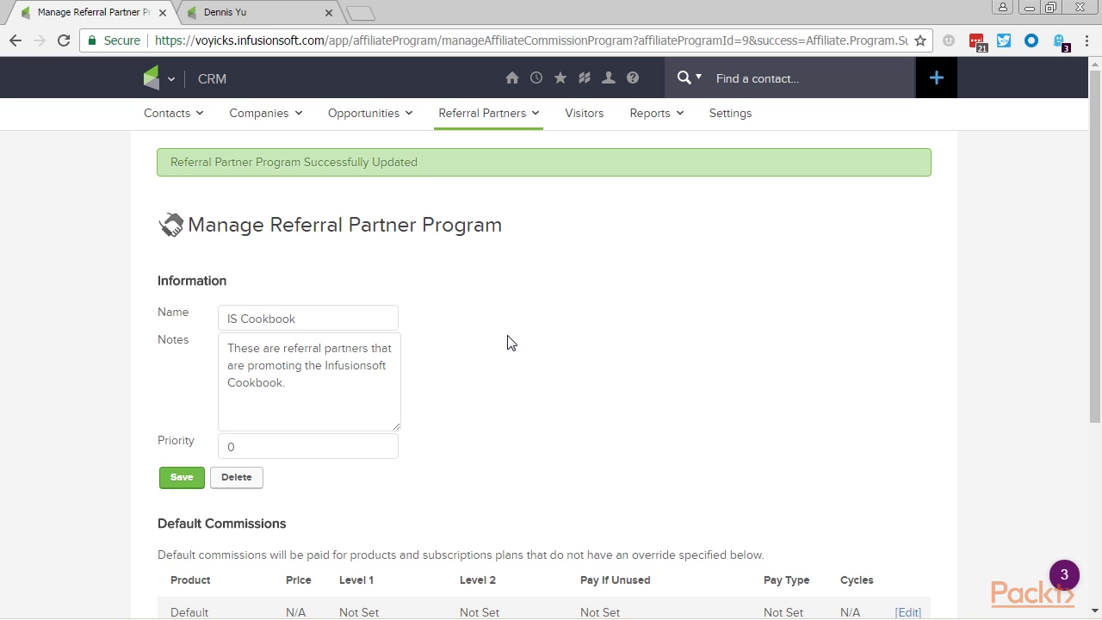
Step: Start a product commission override for the Infusionsoft Cookbook product
{"action": "scroll", "coordinate": [529, 336], "scroll_direction": "down", "scroll_amount": 3}
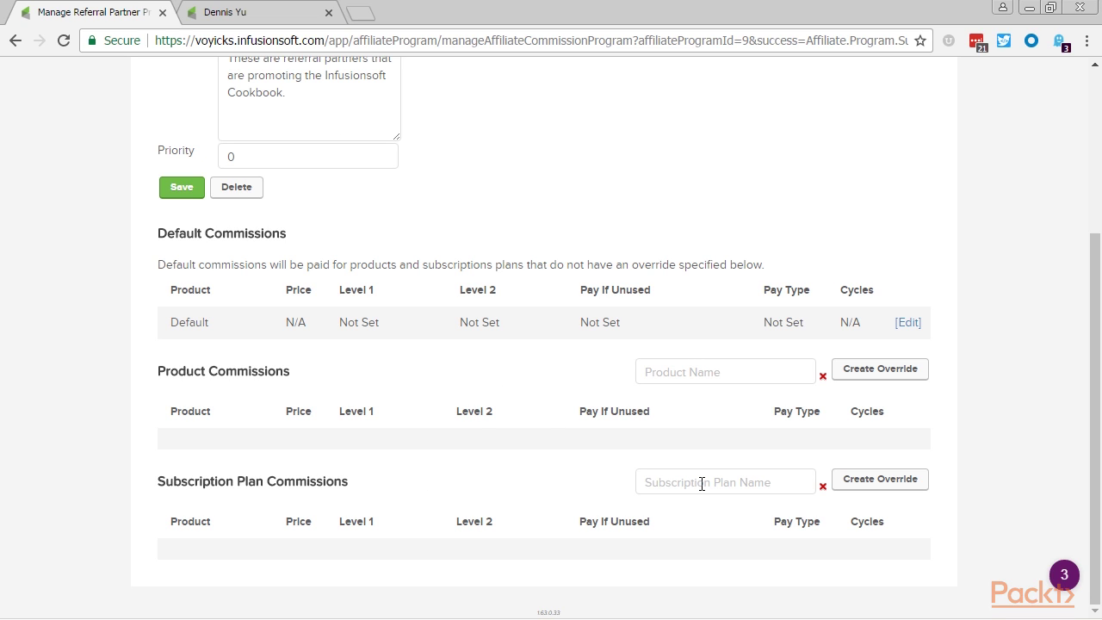
{"action": "left_click", "coordinate": [703, 370]}
{"action": "type", "text": "in"}
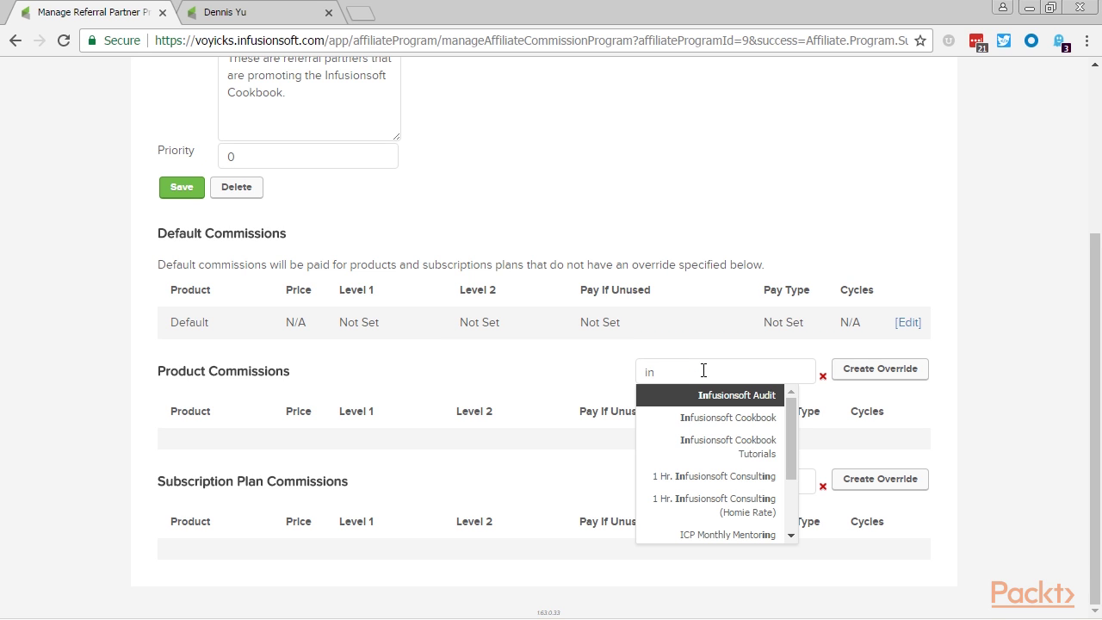
{"action": "left_click", "coordinate": [703, 418]}
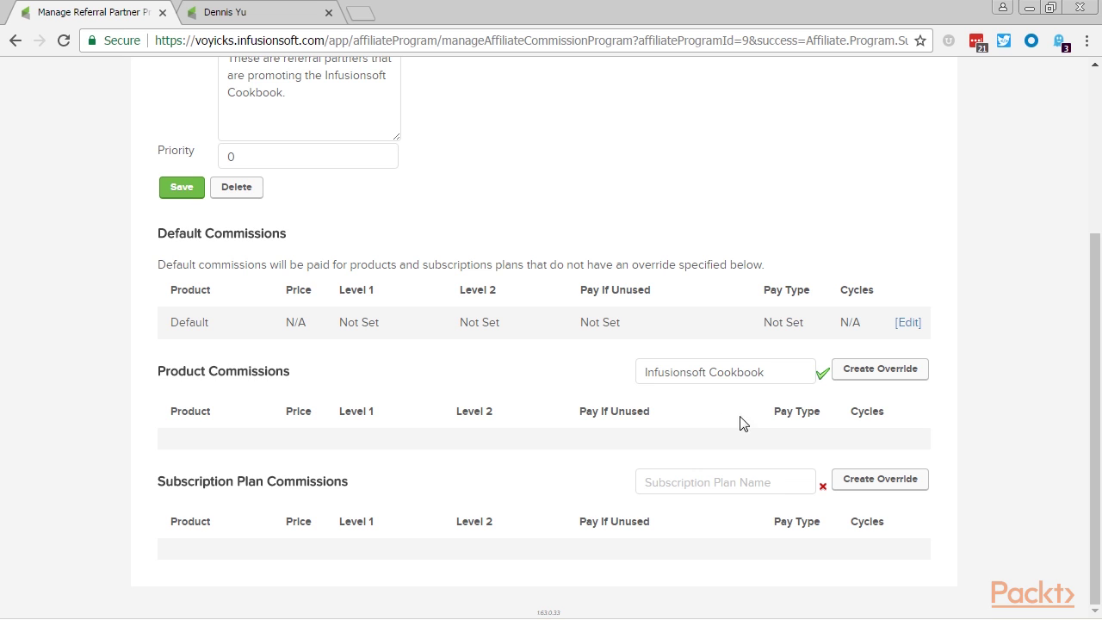
{"action": "left_click", "coordinate": [909, 377]}
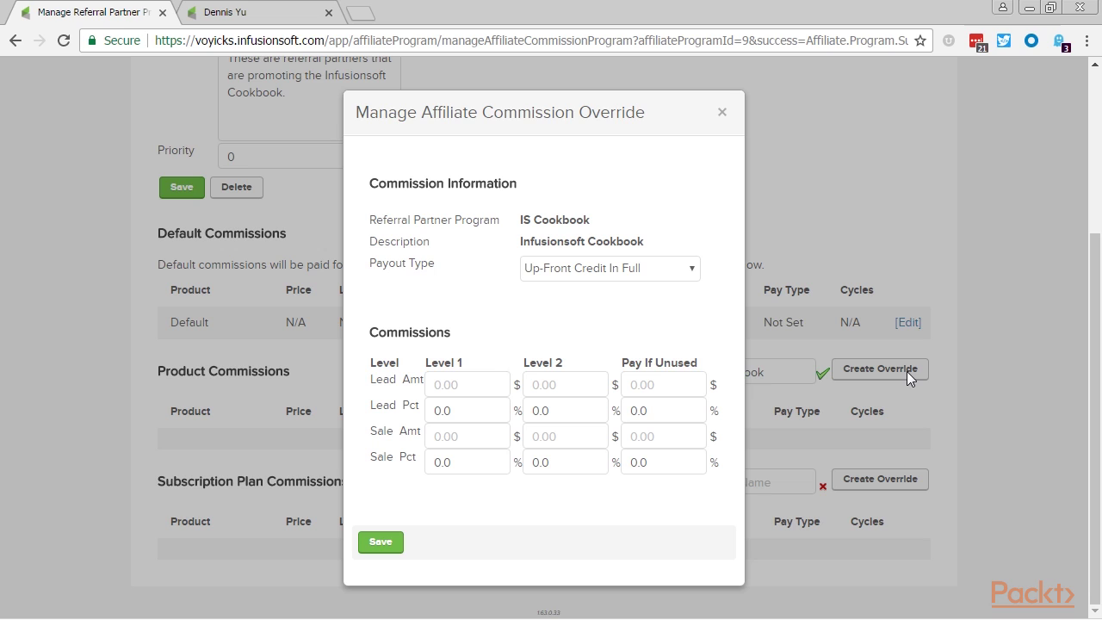
Step: Set the override's payout type to Credit On Customer Payment and its Level 1 sale percentage to 50, and save it
{"action": "left_click", "coordinate": [690, 272]}
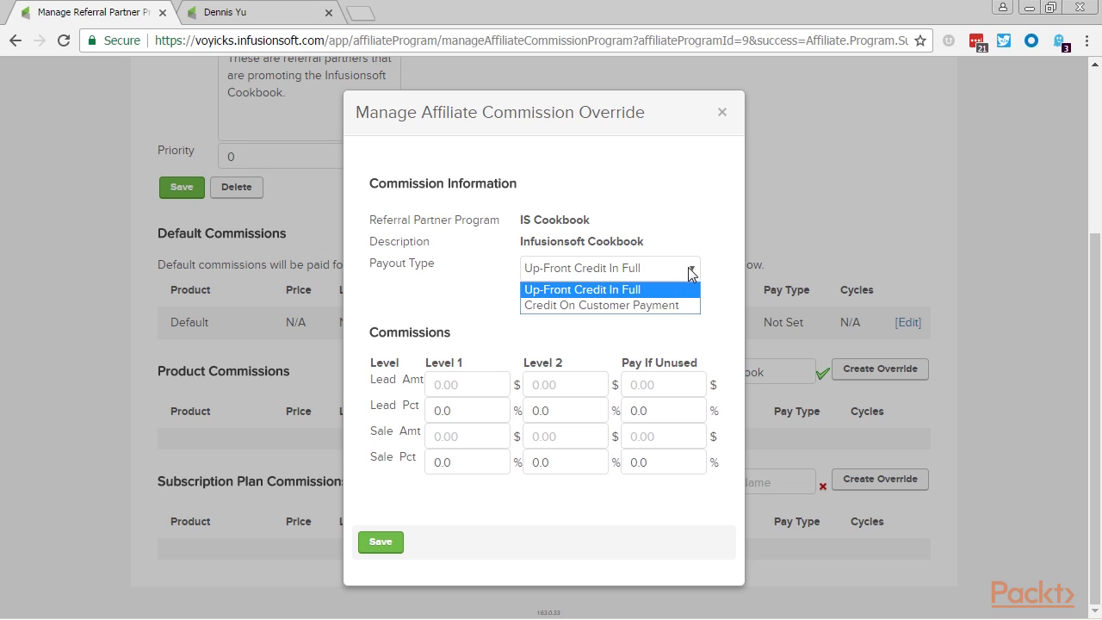
{"action": "left_click", "coordinate": [658, 306]}
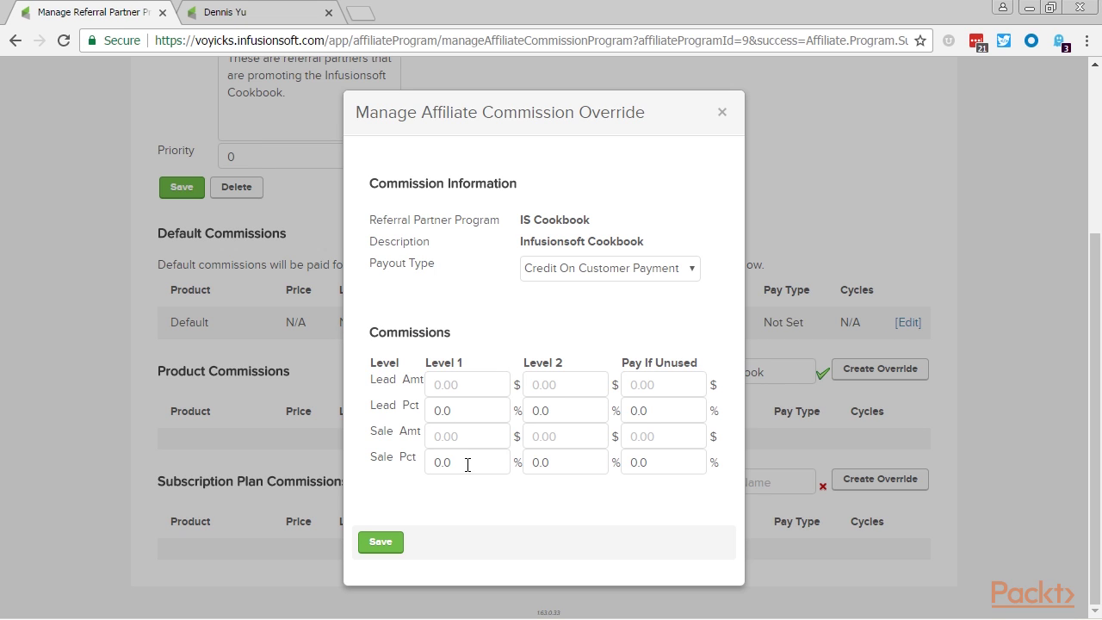
{"action": "left_click_drag", "start_coordinate": [450, 463], "coordinate": [423, 465]}
{"action": "type", "text": "50"}
{"action": "left_click", "coordinate": [392, 540]}
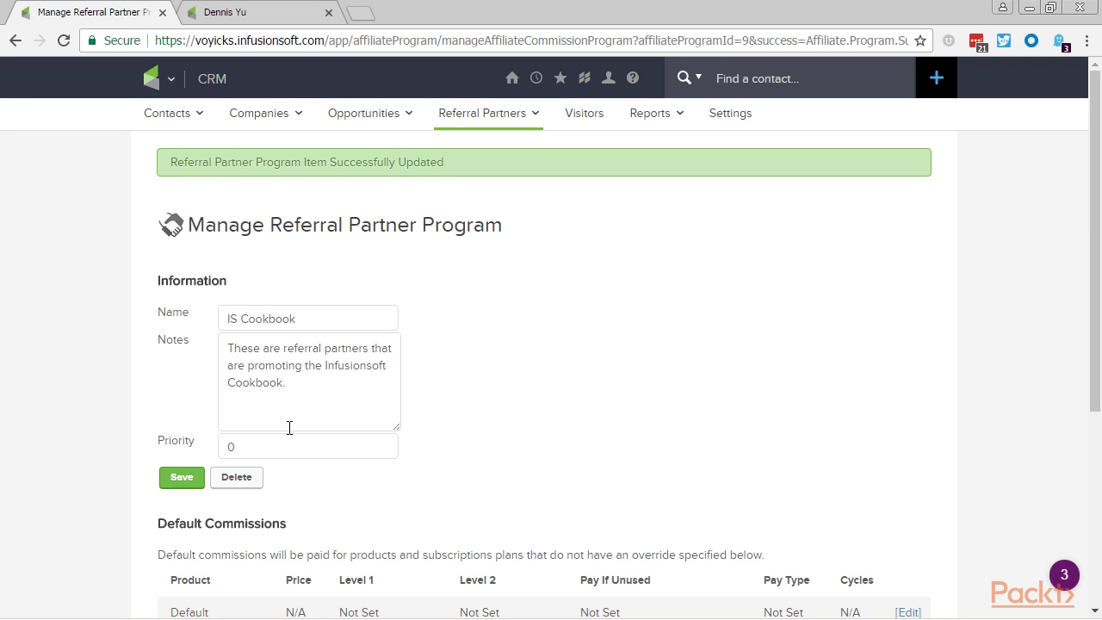
Step: Check the Level 1 sale commission listed for the Infusionsoft Cookbook under the product commissions
{"action": "scroll", "coordinate": [452, 365], "scroll_direction": "down", "scroll_amount": 4}
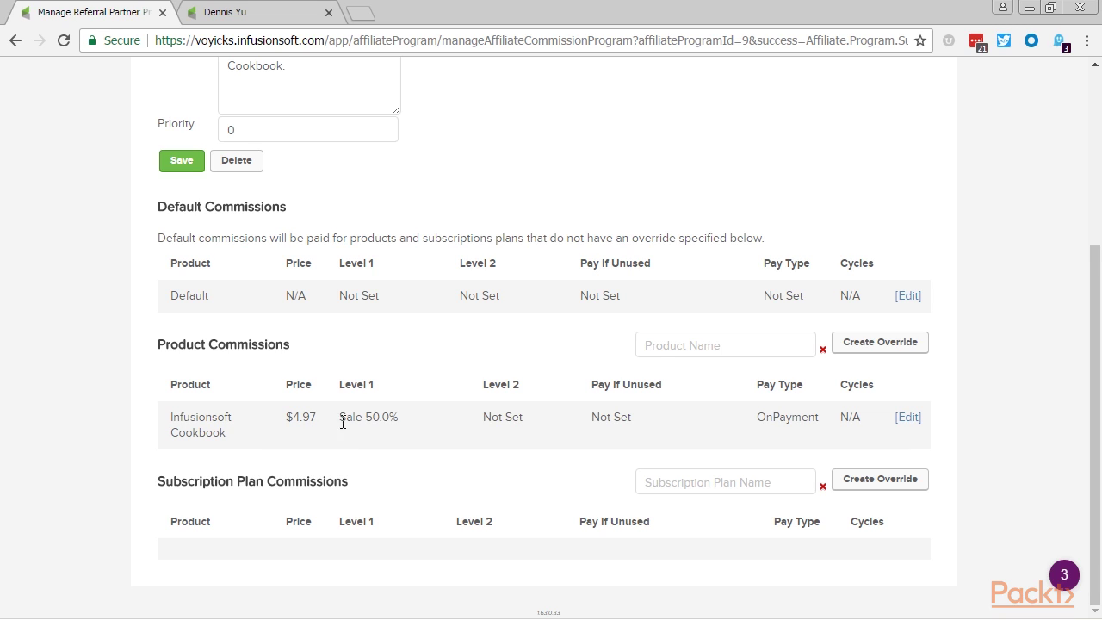
{"action": "left_click_drag", "start_coordinate": [342, 422], "coordinate": [405, 420]}
{"action": "left_click", "coordinate": [401, 422]}
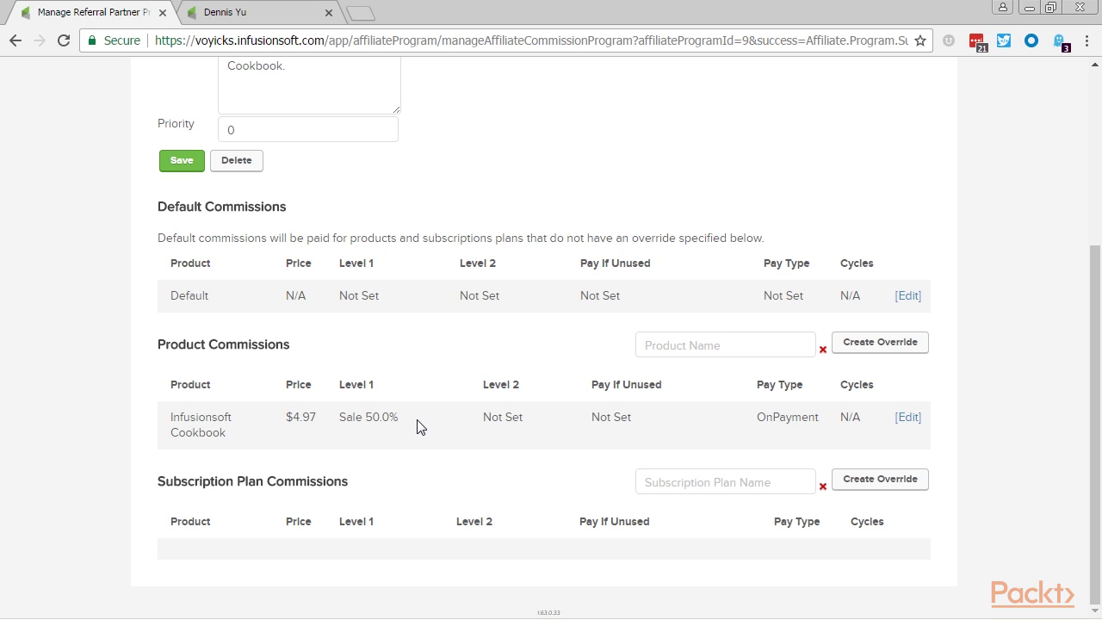
Step: Go to the referral tracking links and start adding a new tracking link
{"action": "scroll", "coordinate": [417, 426], "scroll_direction": "up", "scroll_amount": 3}
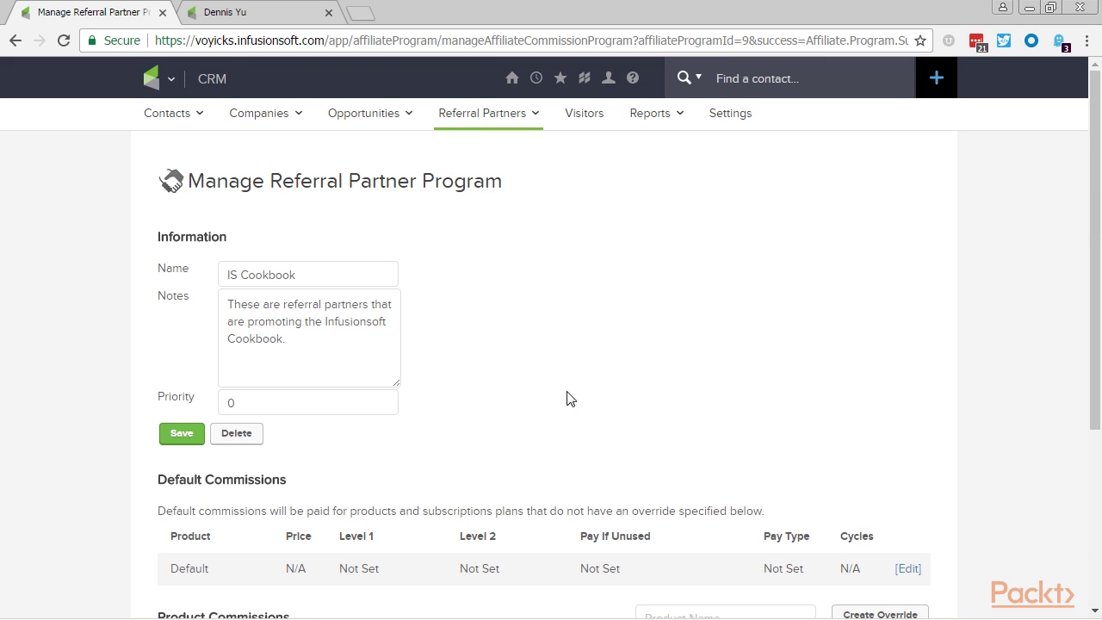
{"action": "mouse_move", "coordinate": [499, 121]}
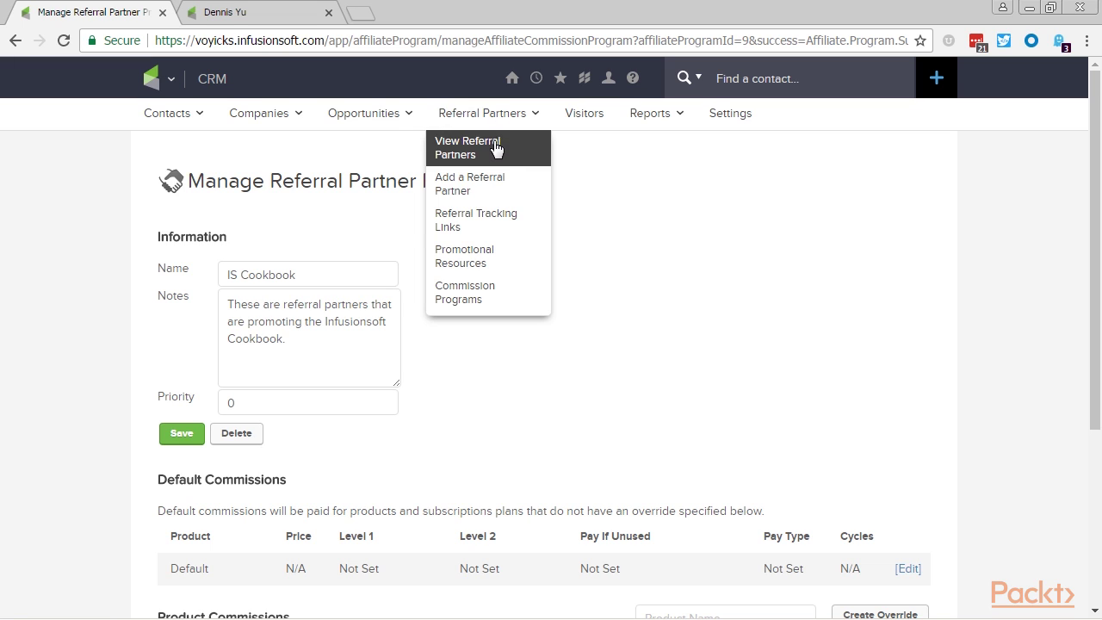
{"action": "left_click", "coordinate": [490, 226]}
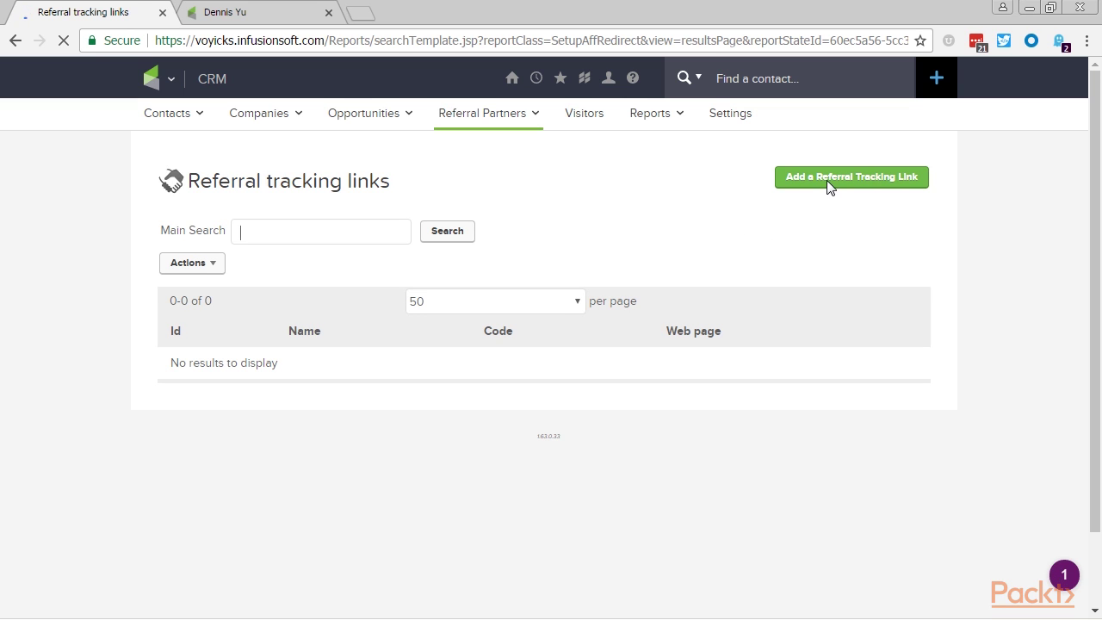
{"action": "left_click", "coordinate": [828, 181]}
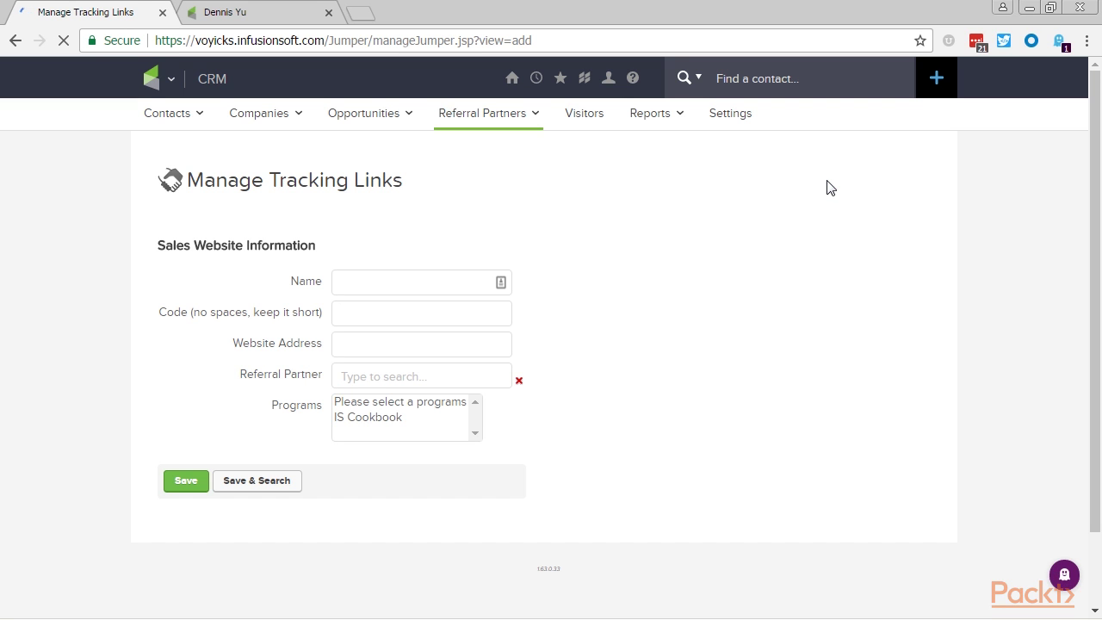
{"action": "left_click", "coordinate": [434, 276]}
{"action": "type", "text": "IS Cookbo"}
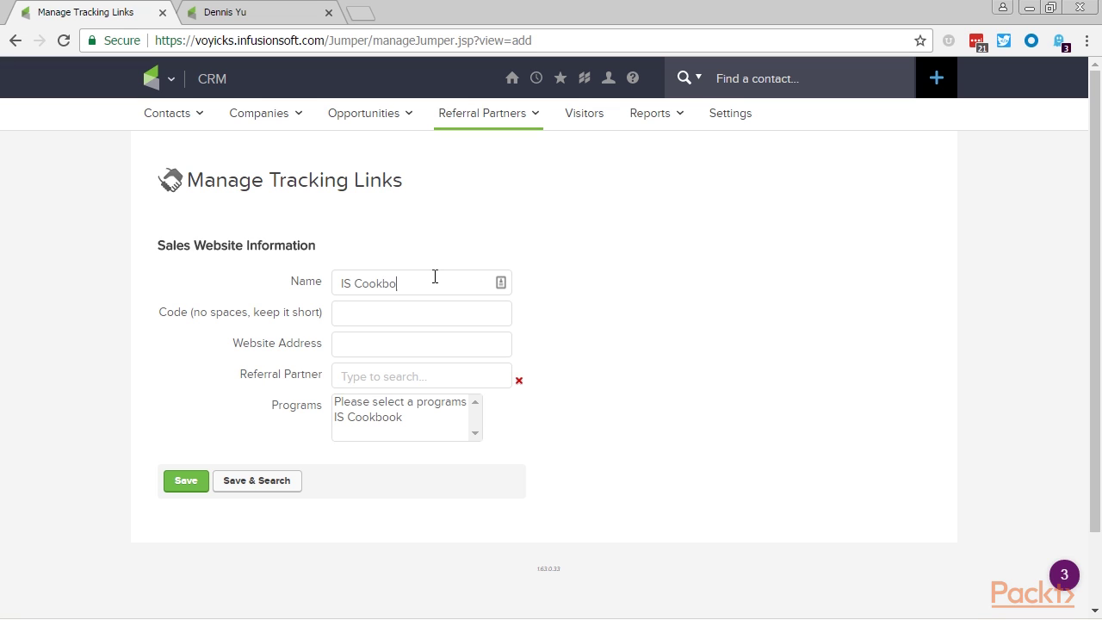
{"action": "type", "text": "ok Website"}
{"action": "type", "text": "iscbk"}
{"action": "key", "text": "Tab"}
{"action": "type", "text": "www"}
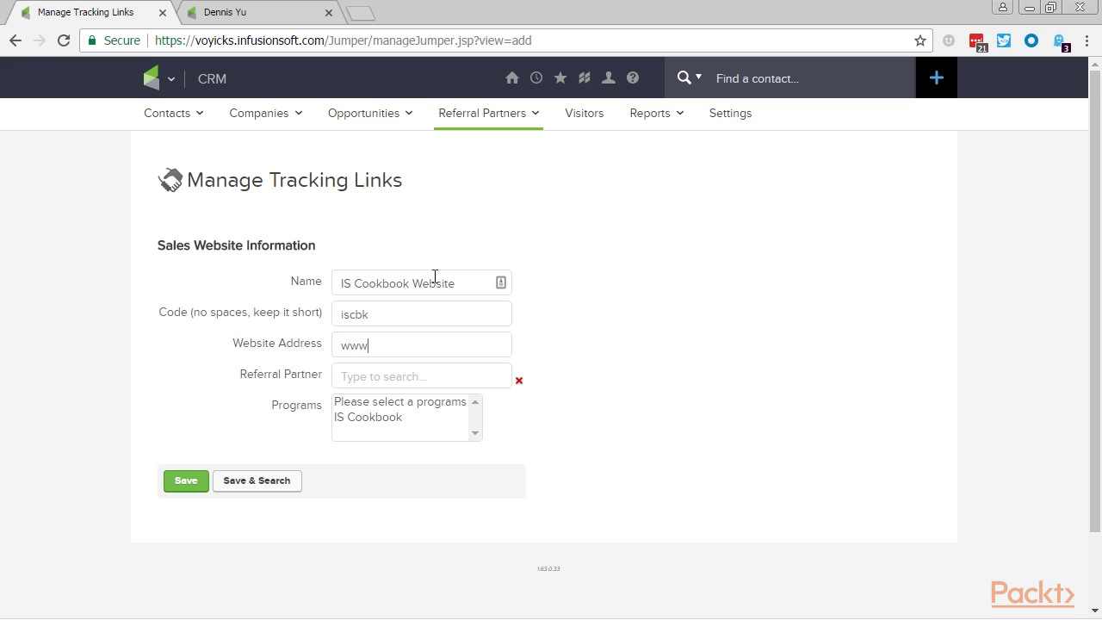
{"action": "type", "text": ".iscookbook.com"}
{"action": "left_click", "coordinate": [384, 419]}
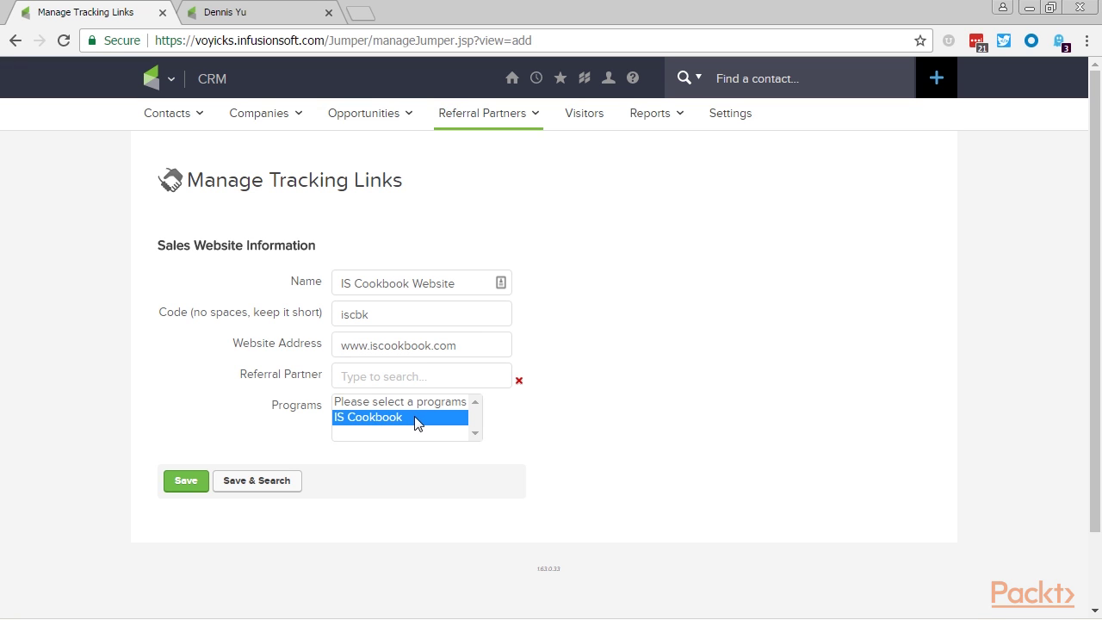
{"action": "left_click", "coordinate": [187, 482]}
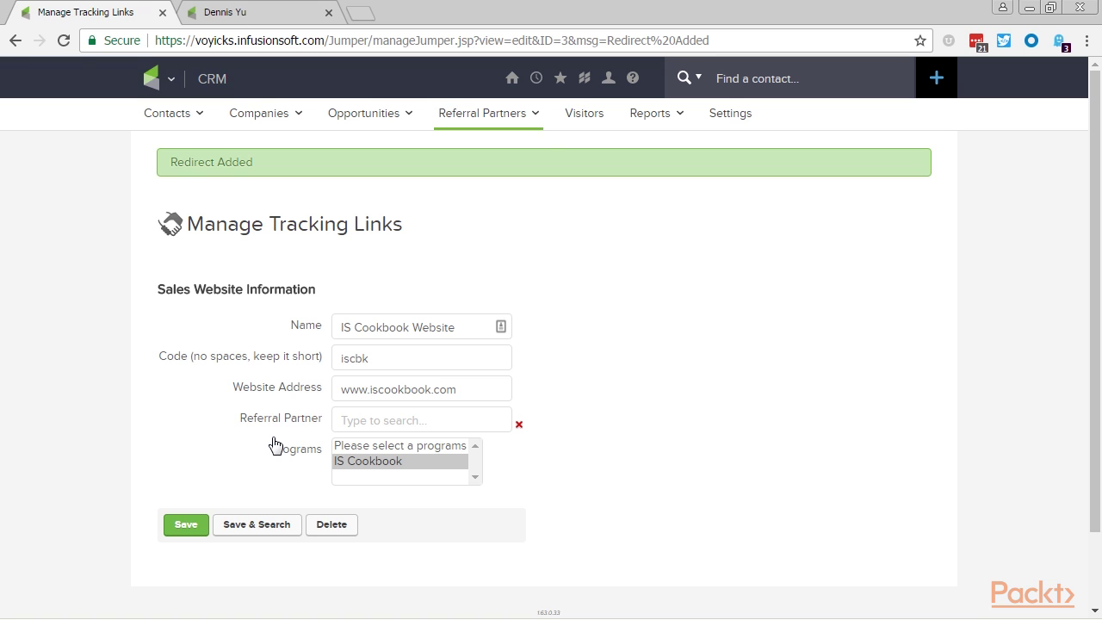
Step: Reopen the IS Cookbook commission program and examine its default commissions row
{"action": "mouse_move", "coordinate": [467, 127]}
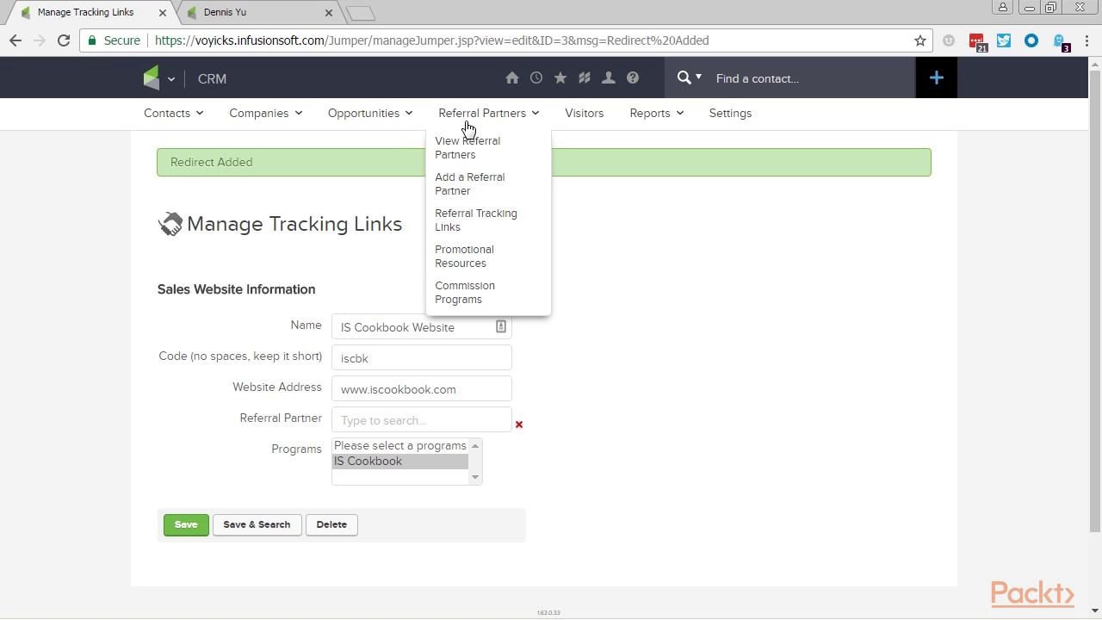
{"action": "left_click", "coordinate": [498, 289]}
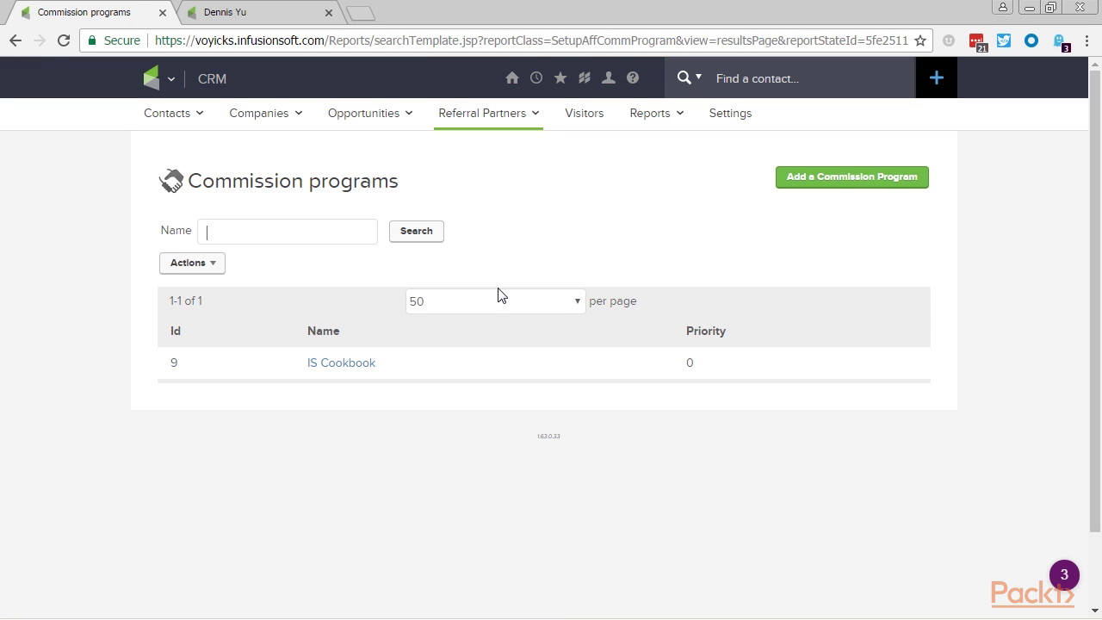
{"action": "left_click", "coordinate": [355, 363]}
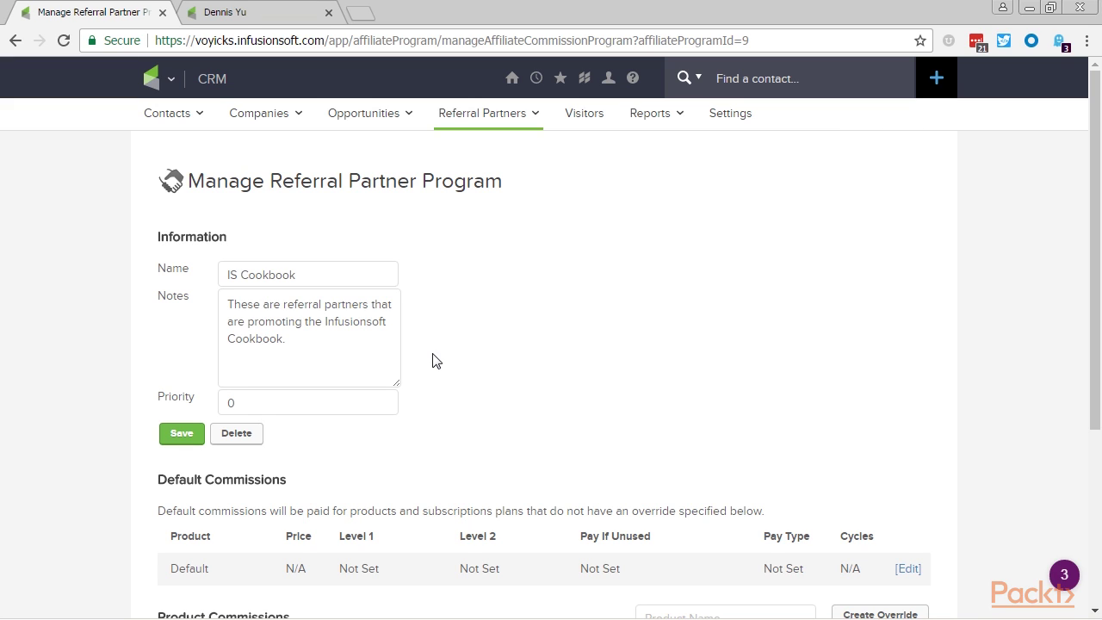
{"action": "scroll", "coordinate": [519, 344], "scroll_direction": "down", "scroll_amount": 1}
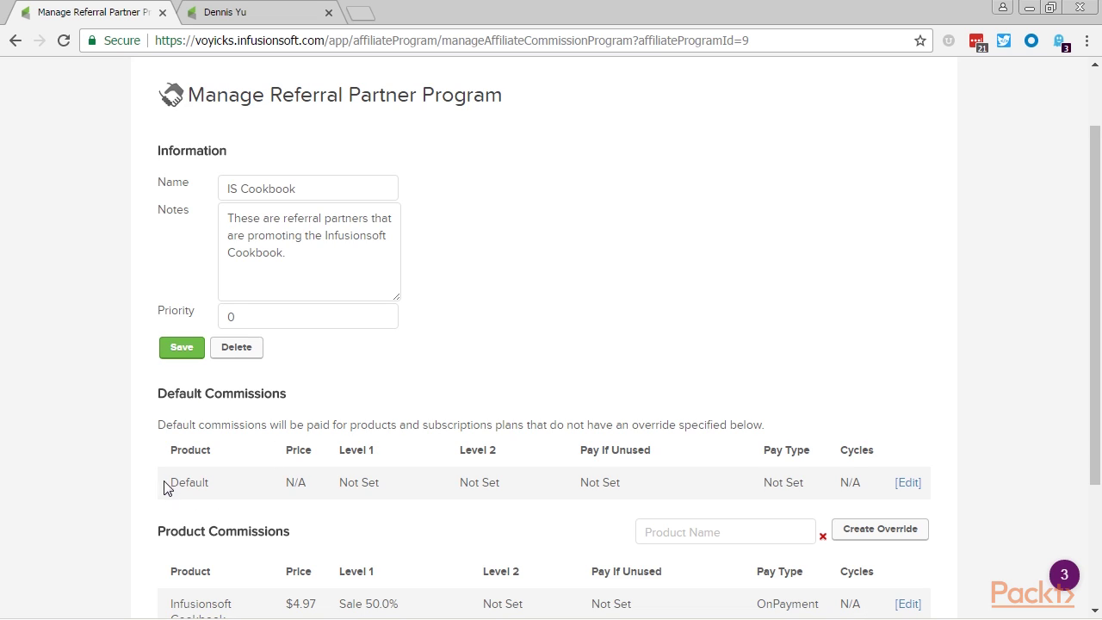
{"action": "left_click_drag", "start_coordinate": [167, 487], "coordinate": [622, 484]}
{"action": "left_click", "coordinate": [654, 486]}
Step: Try the Up-Front Credit In Full payout type in the Infusionsoft Cookbook commission override and close the override without saving
{"action": "scroll", "coordinate": [541, 412], "scroll_direction": "down", "scroll_amount": 2}
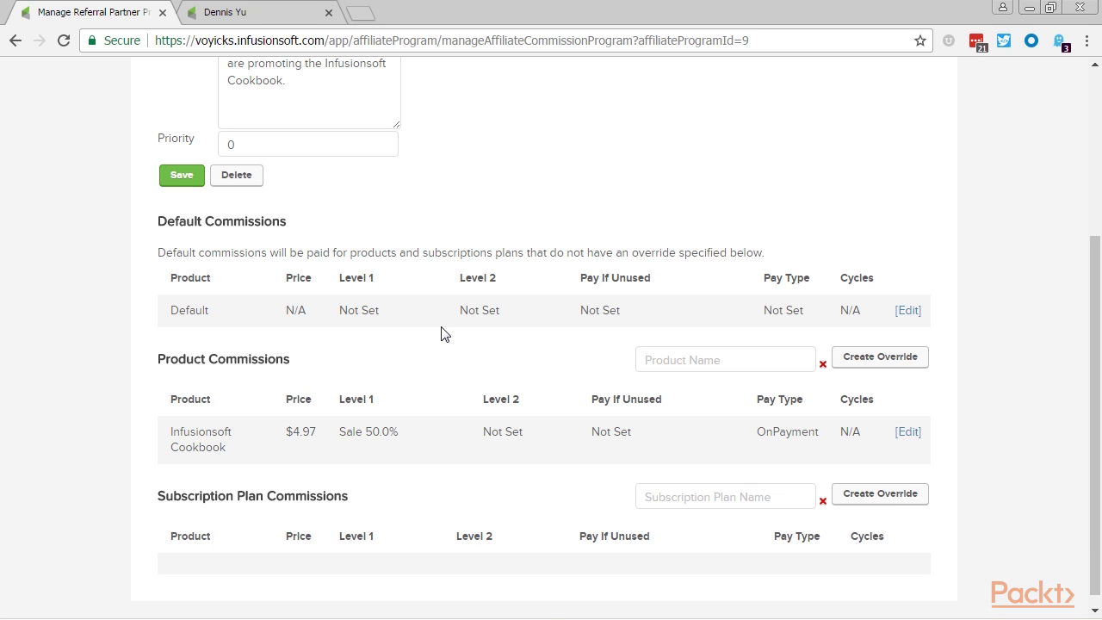
{"action": "scroll", "coordinate": [443, 336], "scroll_direction": "down", "scroll_amount": 1}
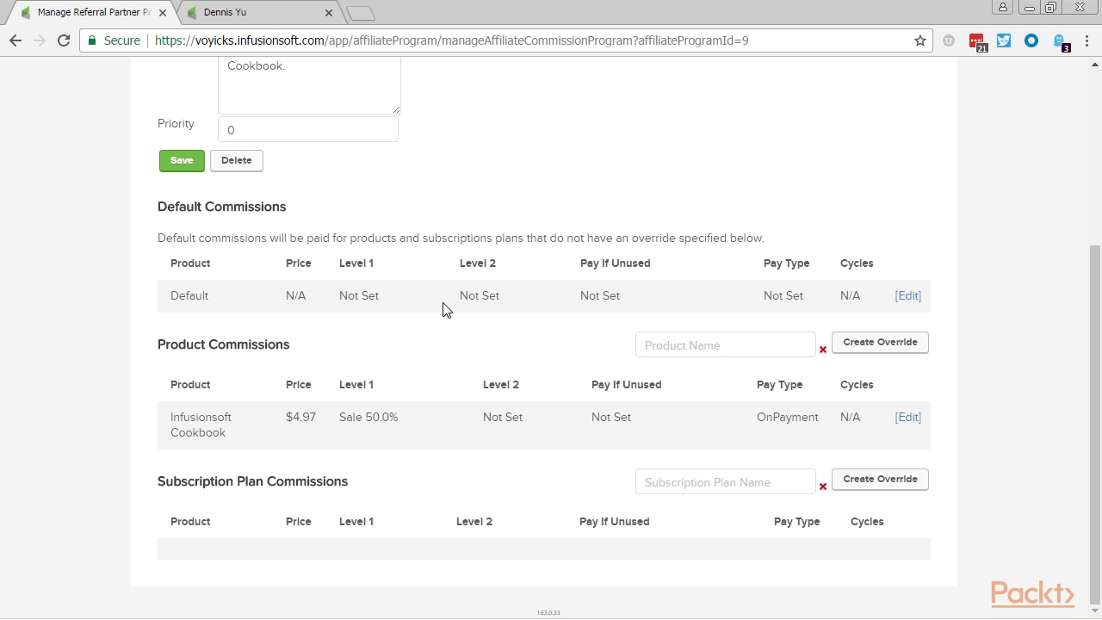
{"action": "left_click", "coordinate": [908, 418]}
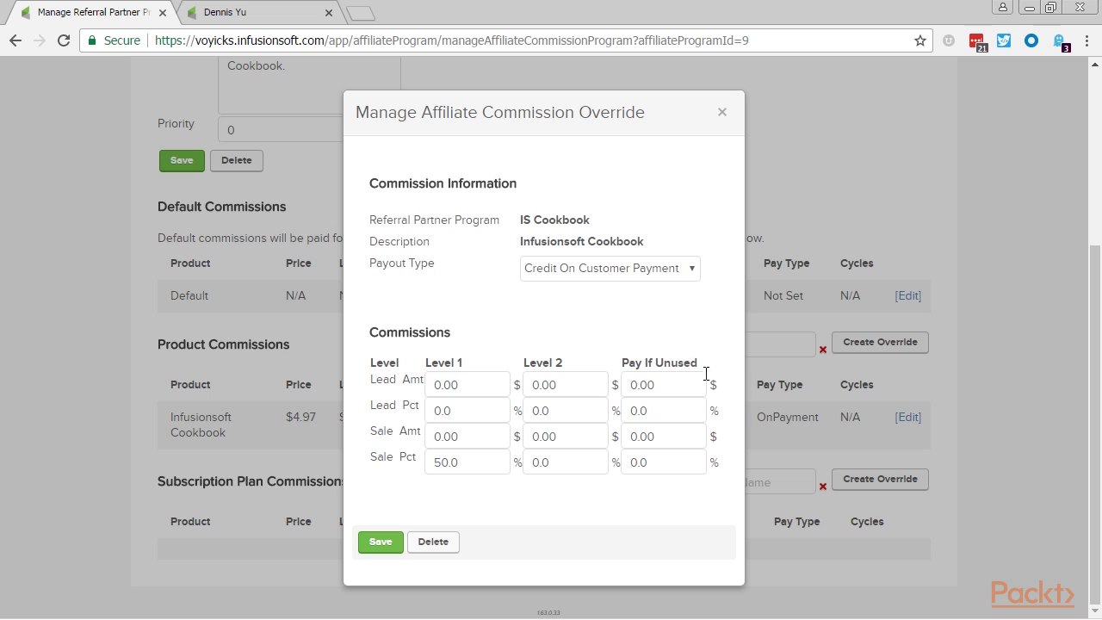
{"action": "left_click", "coordinate": [624, 269]}
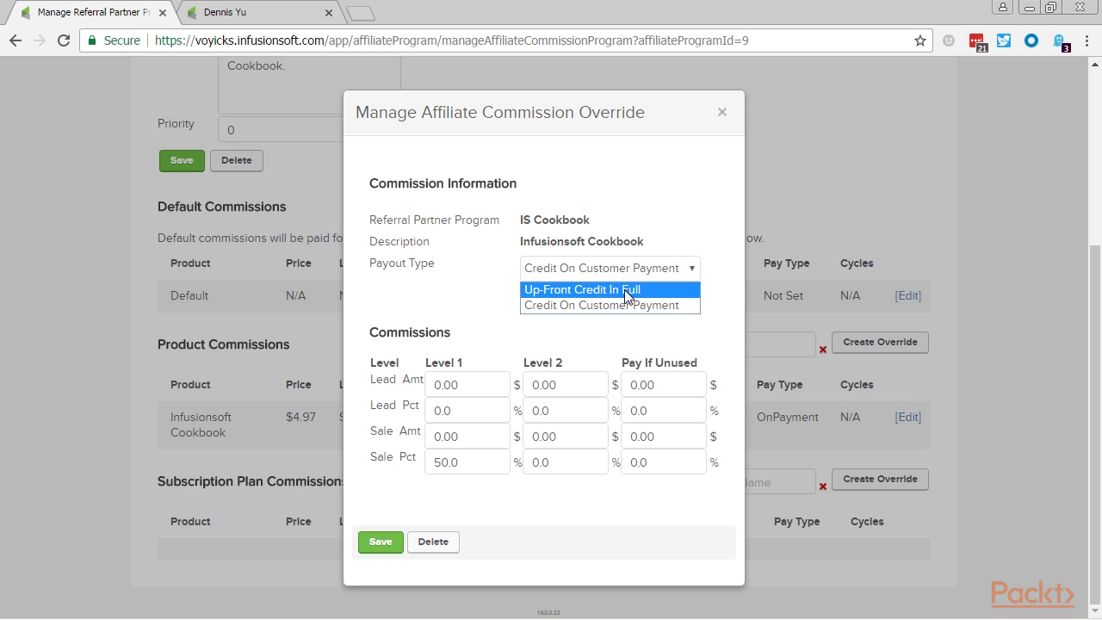
{"action": "left_click", "coordinate": [625, 290]}
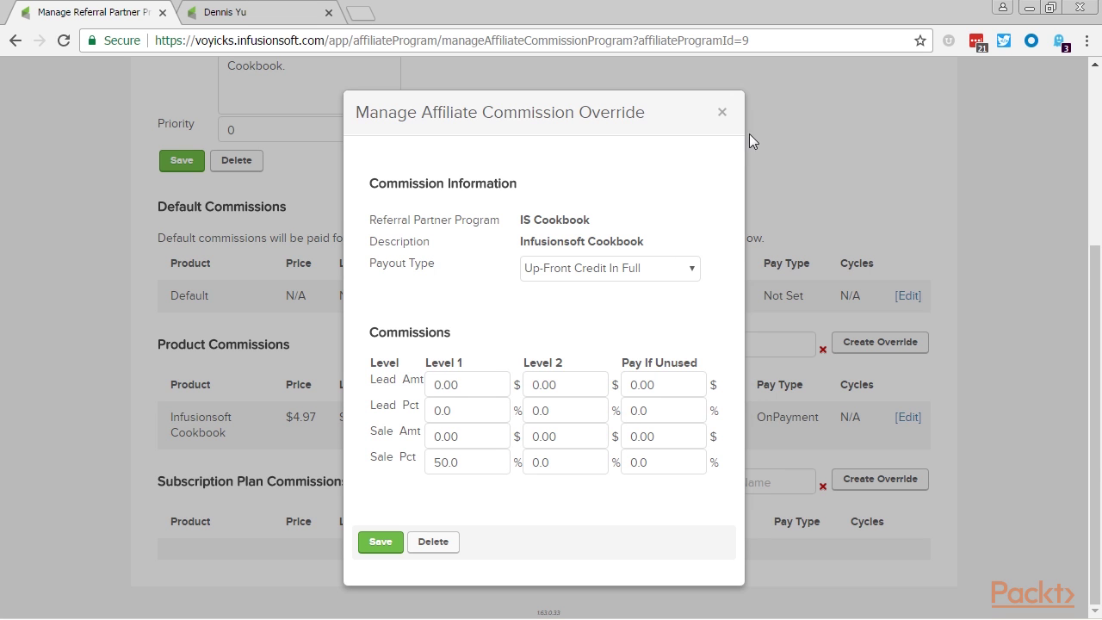
{"action": "left_click", "coordinate": [726, 115]}
Step: Check the product, price and Level 1 commission in the Infusionsoft Cookbook row of the product commissions
{"action": "scroll", "coordinate": [450, 207], "scroll_direction": "up", "scroll_amount": 4}
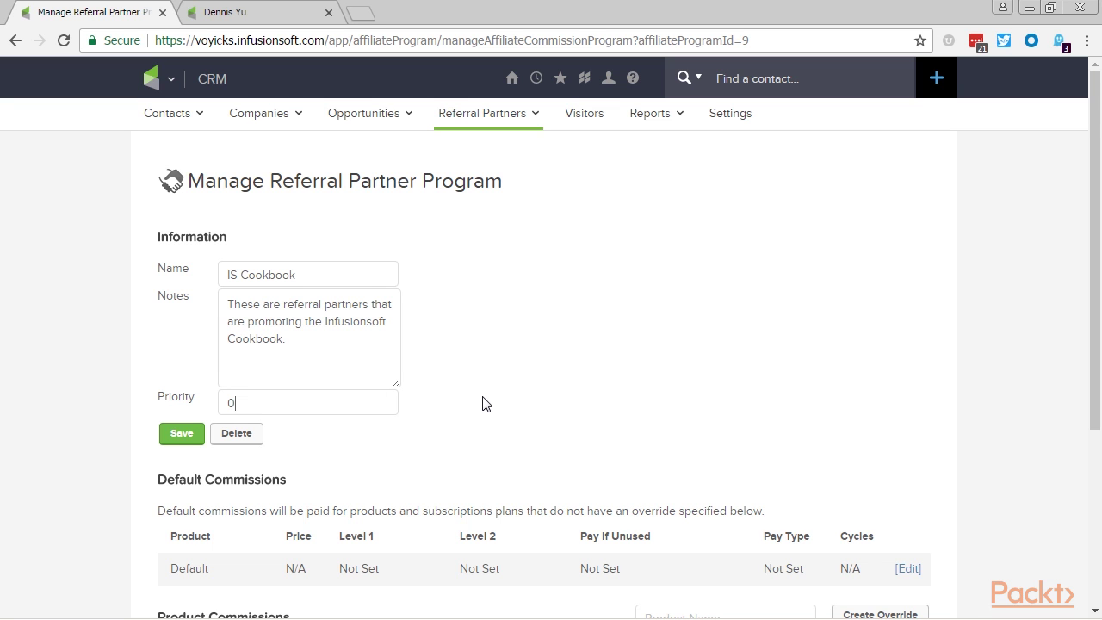
{"action": "scroll", "coordinate": [482, 403], "scroll_direction": "down", "scroll_amount": 3}
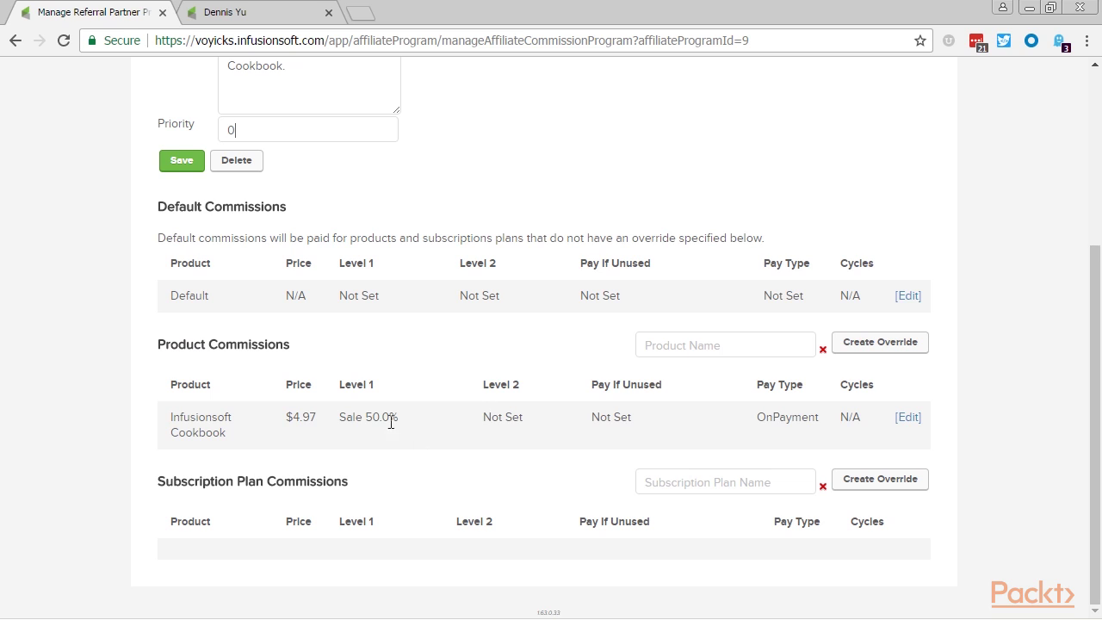
{"action": "left_click_drag", "start_coordinate": [435, 422], "coordinate": [170, 419]}
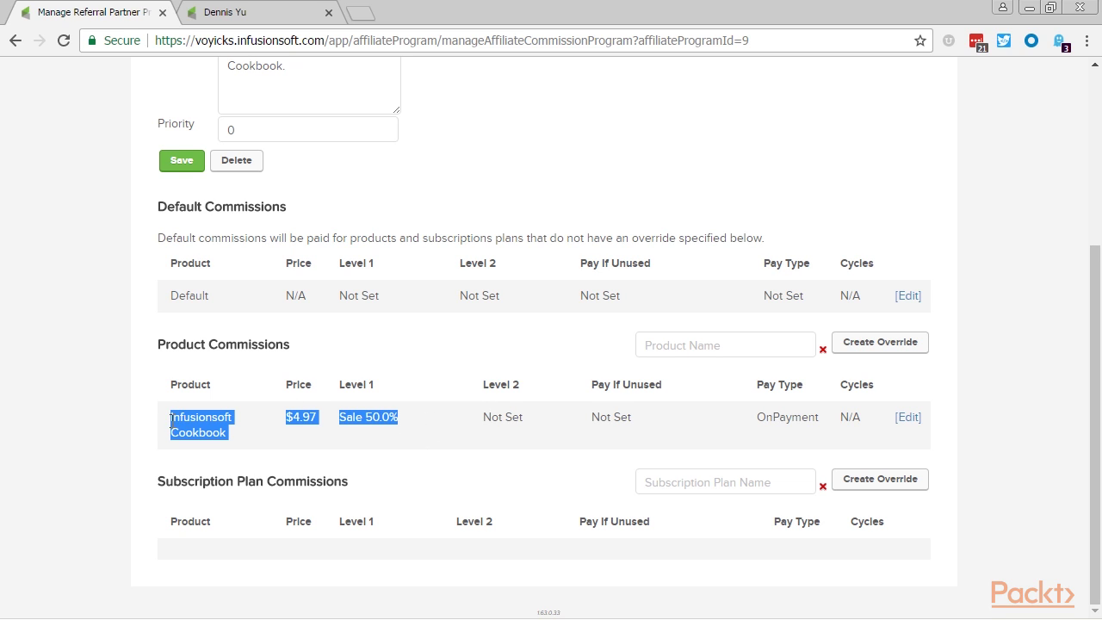
{"action": "left_click", "coordinate": [458, 430]}
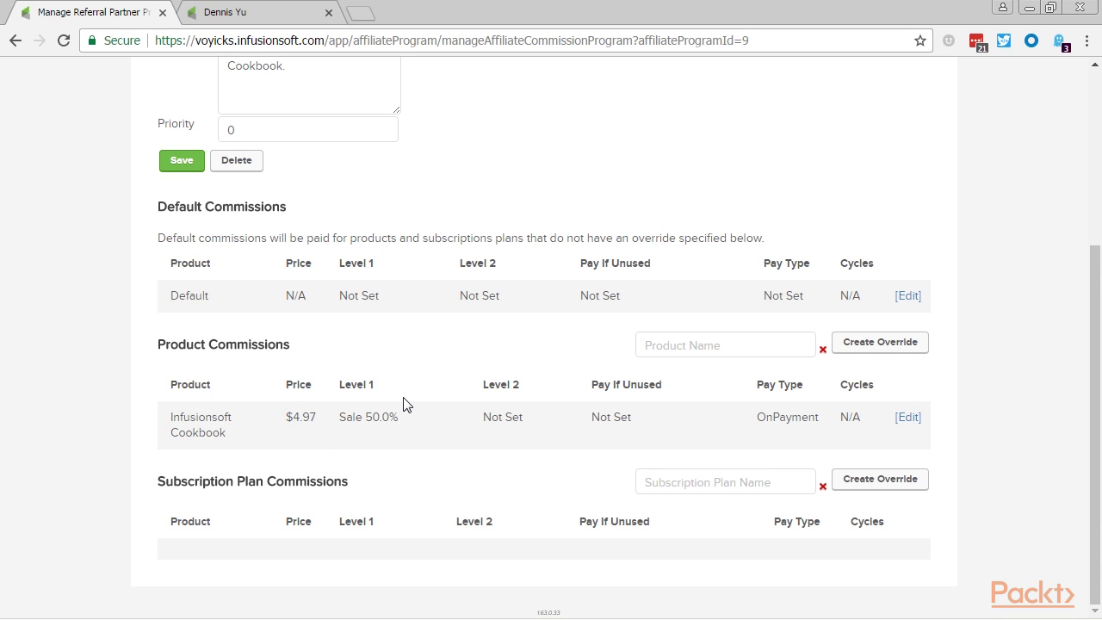
Step: Set the priority of the IS Cookbook referral partner program to 3
{"action": "scroll", "coordinate": [483, 405], "scroll_direction": "up", "scroll_amount": 3}
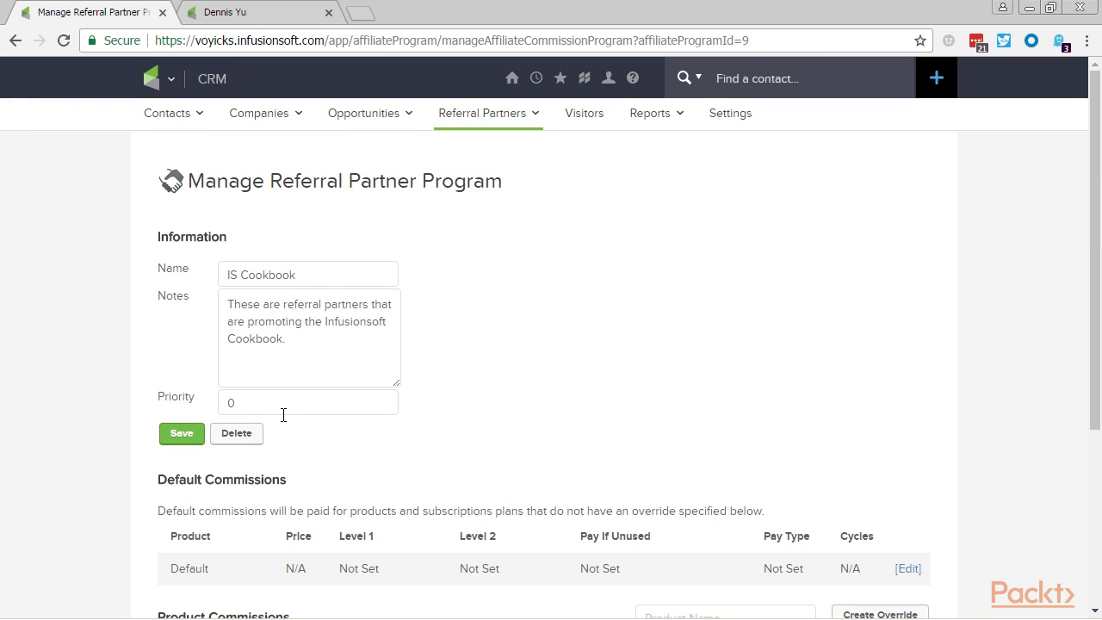
{"action": "left_click_drag", "start_coordinate": [270, 405], "coordinate": [178, 404]}
{"action": "type", "text": "1"}
{"action": "key", "text": "BackSpace"}
{"action": "type", "text": "3"}
Step: Open the Referral Partner Defaults in the CRM settings
{"action": "left_click", "coordinate": [161, 83]}
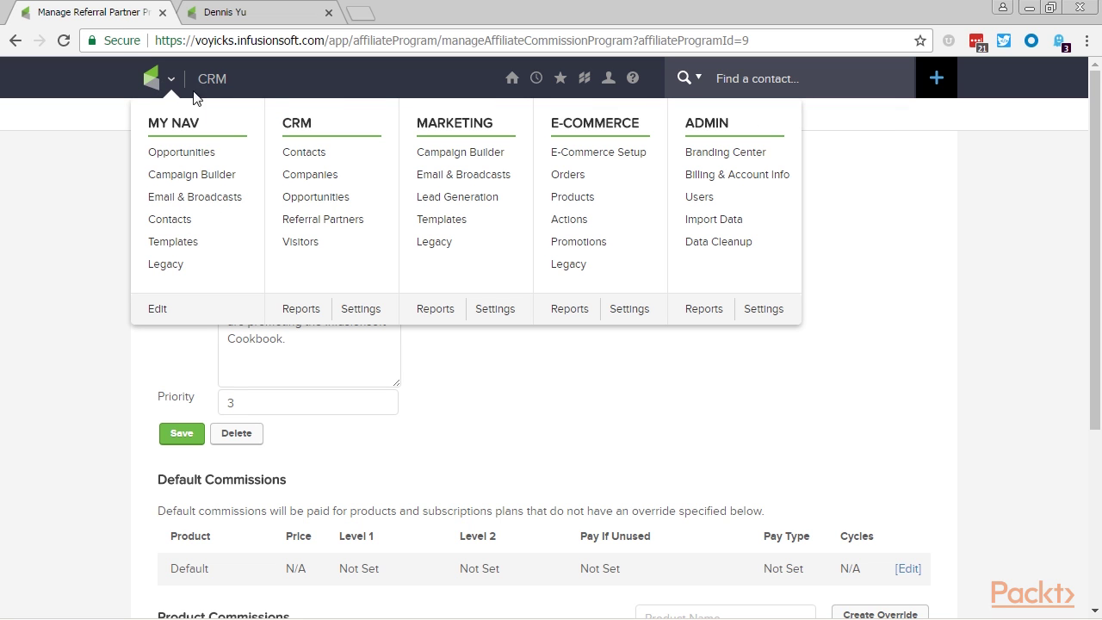
{"action": "left_click", "coordinate": [361, 309]}
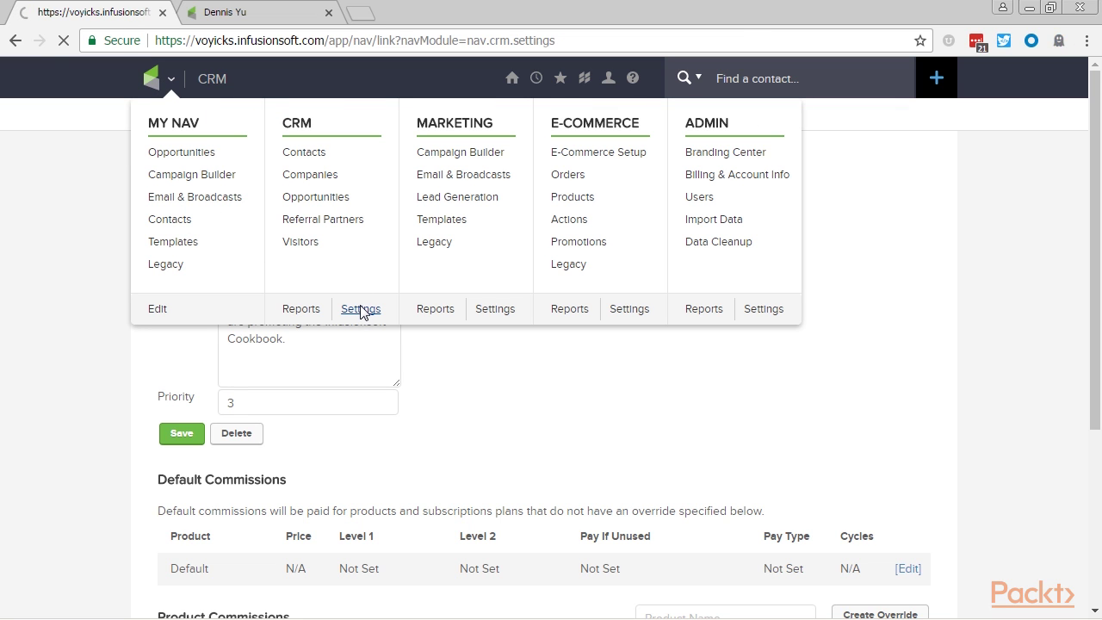
{"action": "scroll", "coordinate": [421, 425], "scroll_direction": "down", "scroll_amount": 4}
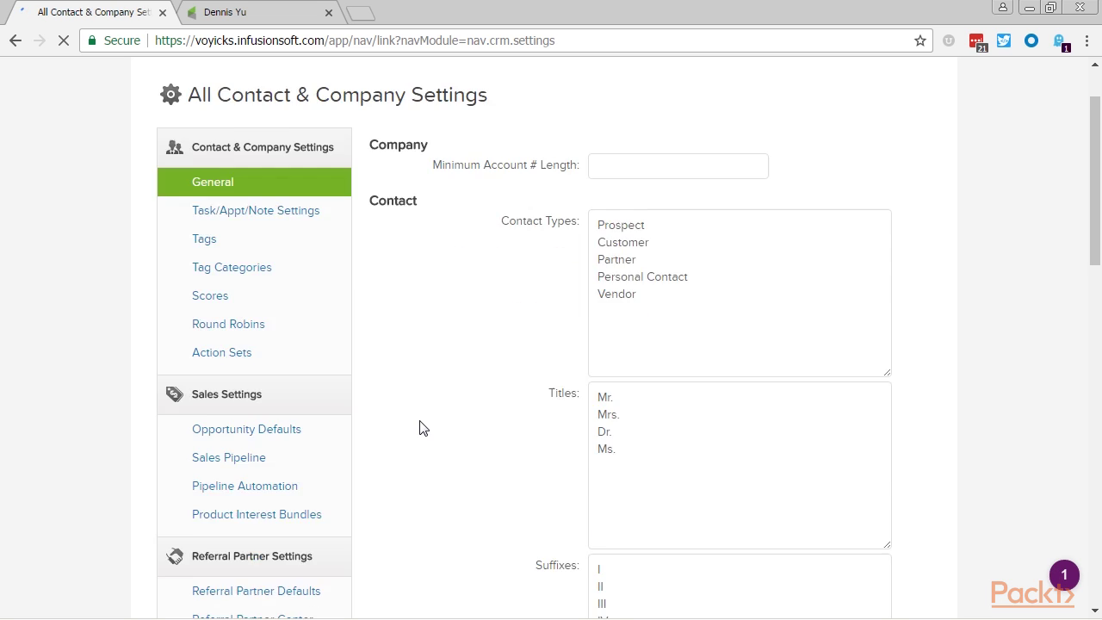
{"action": "left_click", "coordinate": [280, 332]}
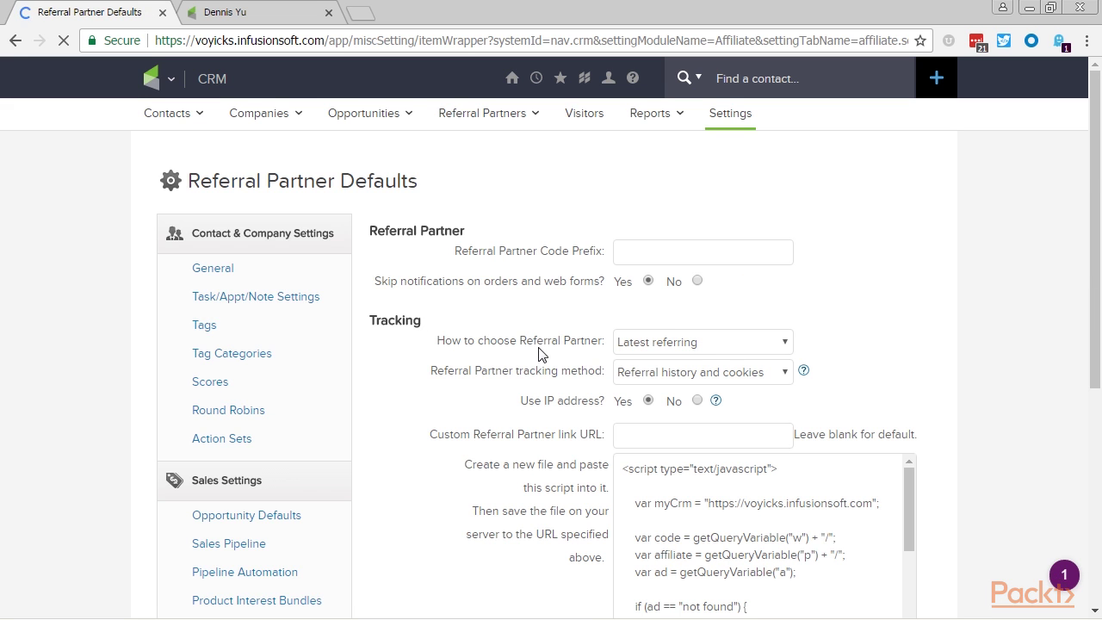
Step: Keep Latest referring and Referral history and cookies as the referral partner tracking settings, and save the defaults
{"action": "left_click", "coordinate": [738, 347]}
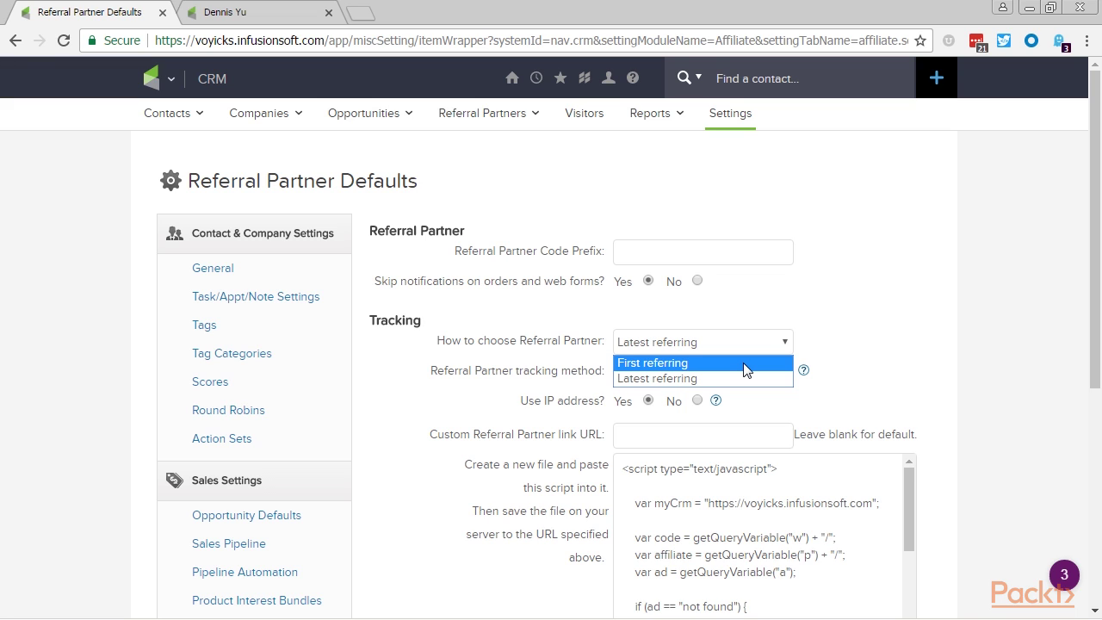
{"action": "left_click", "coordinate": [568, 346]}
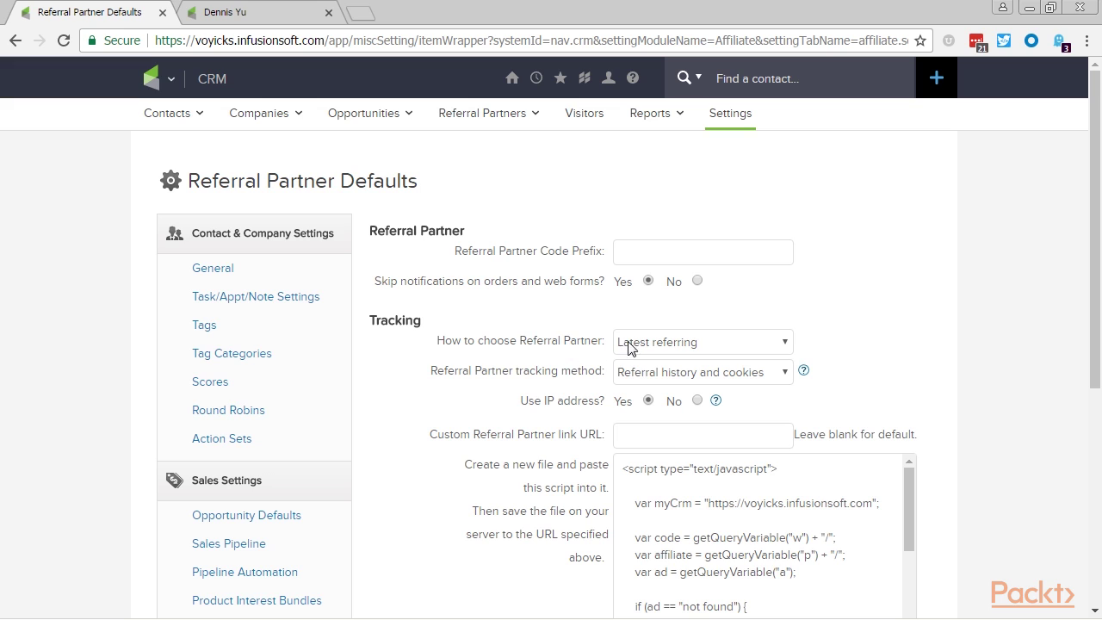
{"action": "scroll", "coordinate": [551, 352], "scroll_direction": "down", "scroll_amount": 1}
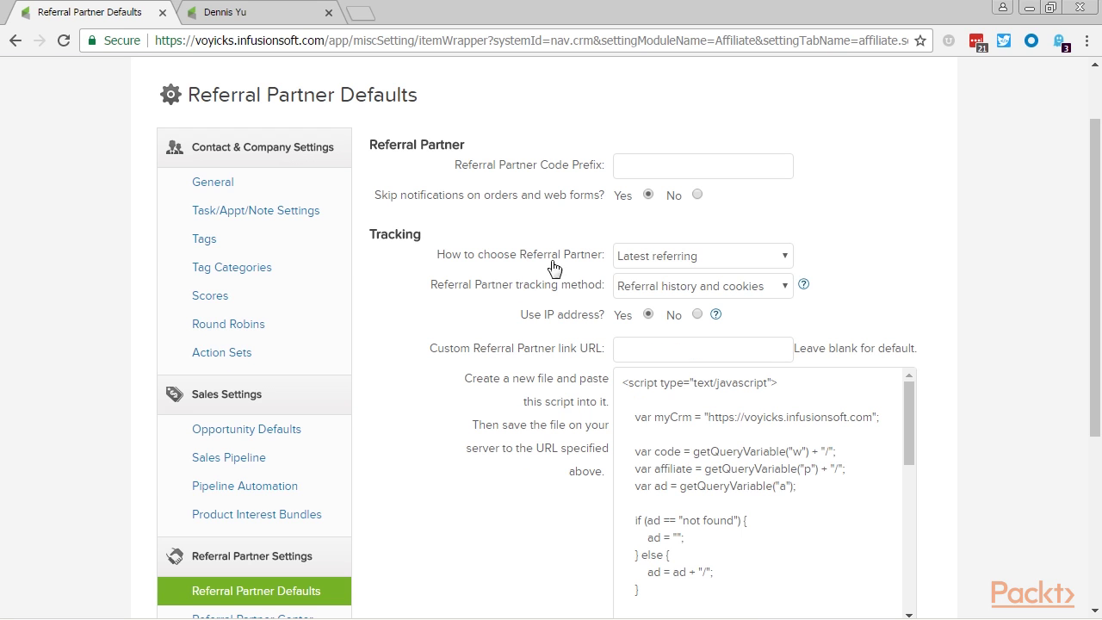
{"action": "left_click", "coordinate": [686, 290]}
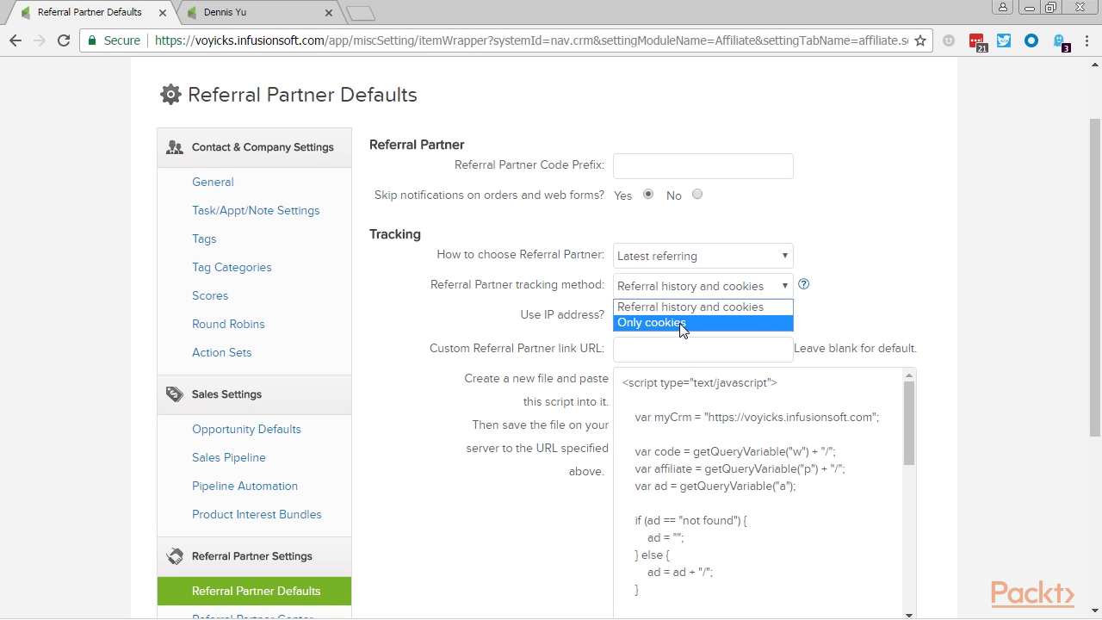
{"action": "left_click", "coordinate": [679, 308]}
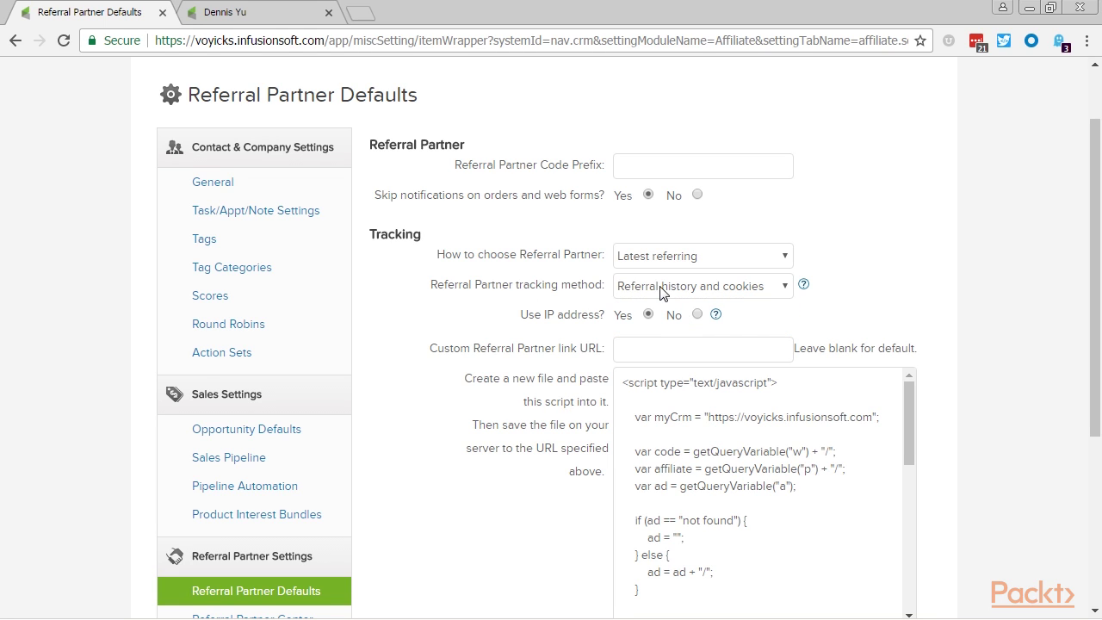
{"action": "scroll", "coordinate": [512, 344], "scroll_direction": "down", "scroll_amount": 3}
{"action": "left_click", "coordinate": [404, 553]}
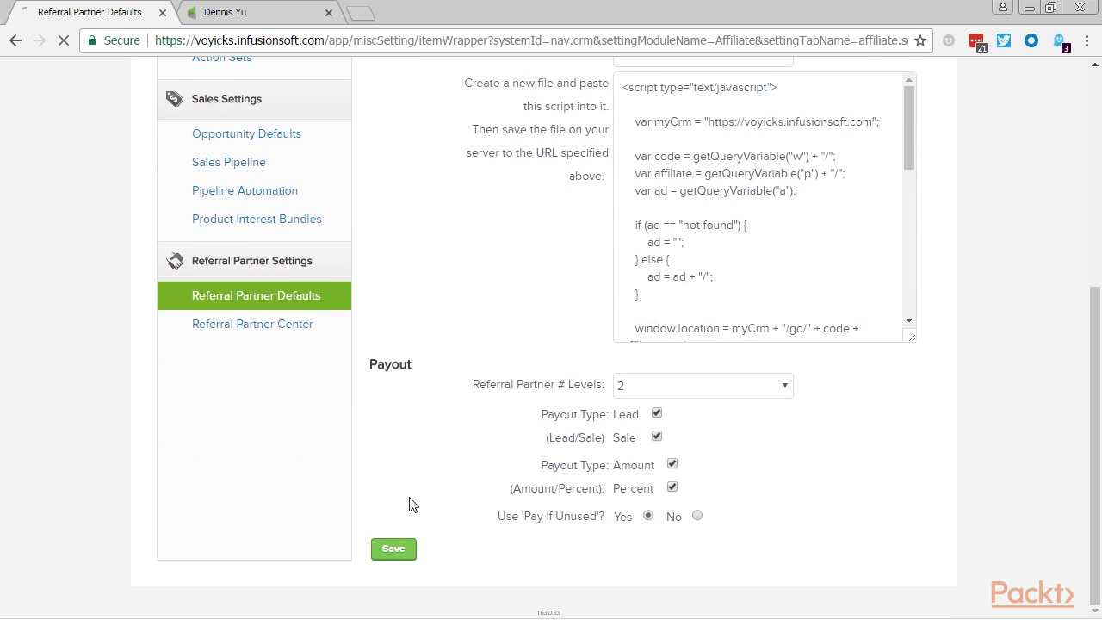
Step: Switch to the open contact record and examine the referrals listed in its Referral Partner Tracking section
{"action": "left_click", "coordinate": [277, 11]}
{"action": "scroll", "coordinate": [230, 348], "scroll_direction": "down", "scroll_amount": 10}
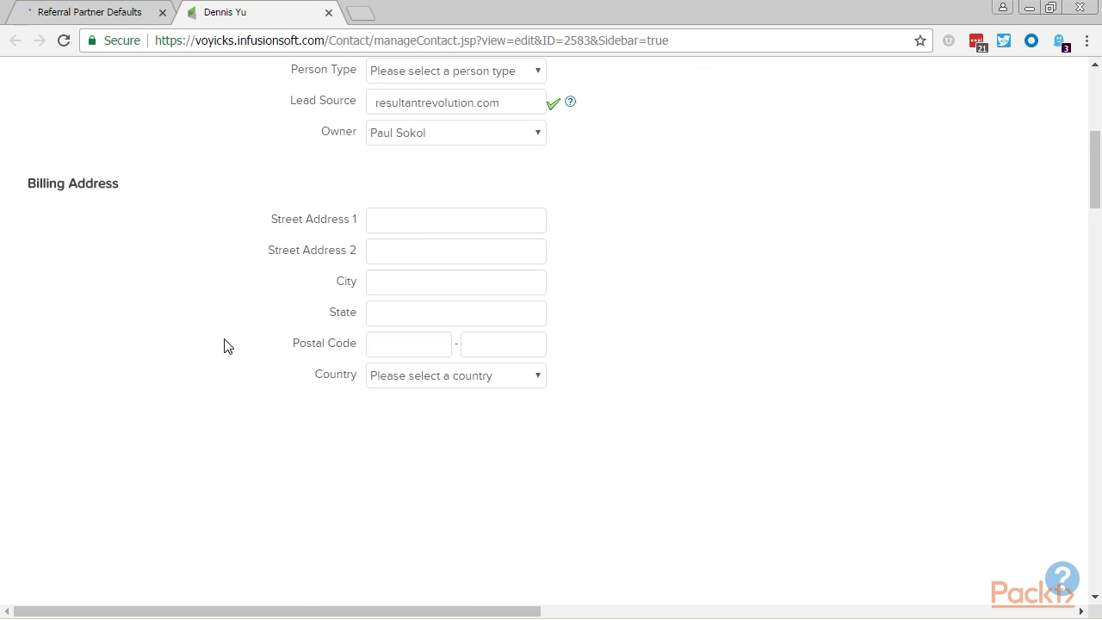
{"action": "scroll", "coordinate": [345, 345], "scroll_direction": "down", "scroll_amount": 1}
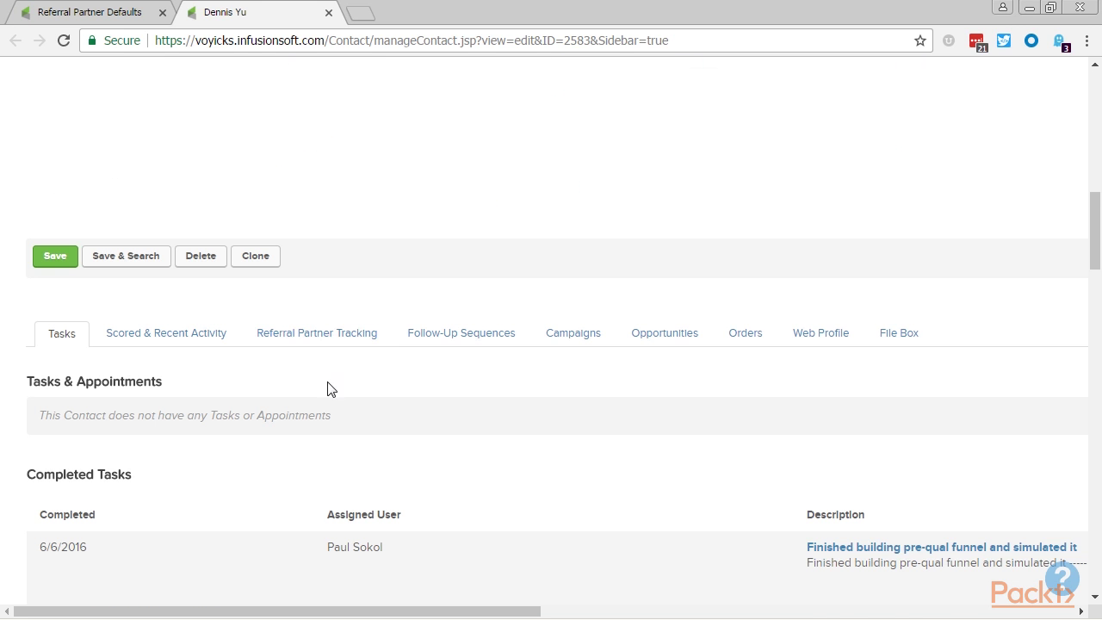
{"action": "left_click", "coordinate": [322, 344]}
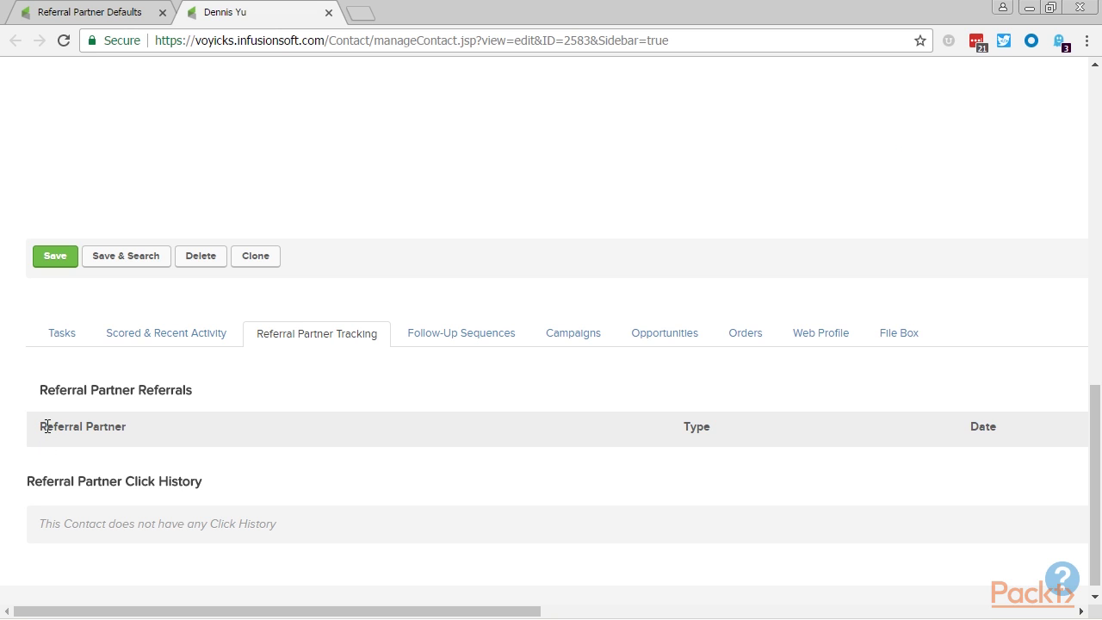
{"action": "left_click_drag", "start_coordinate": [41, 426], "coordinate": [149, 425]}
{"action": "left_click", "coordinate": [148, 425]}
Step: Return to the Referral Partner Defaults and examine the payout options, including the available numbers of referral partner levels
{"action": "left_click", "coordinate": [91, 13]}
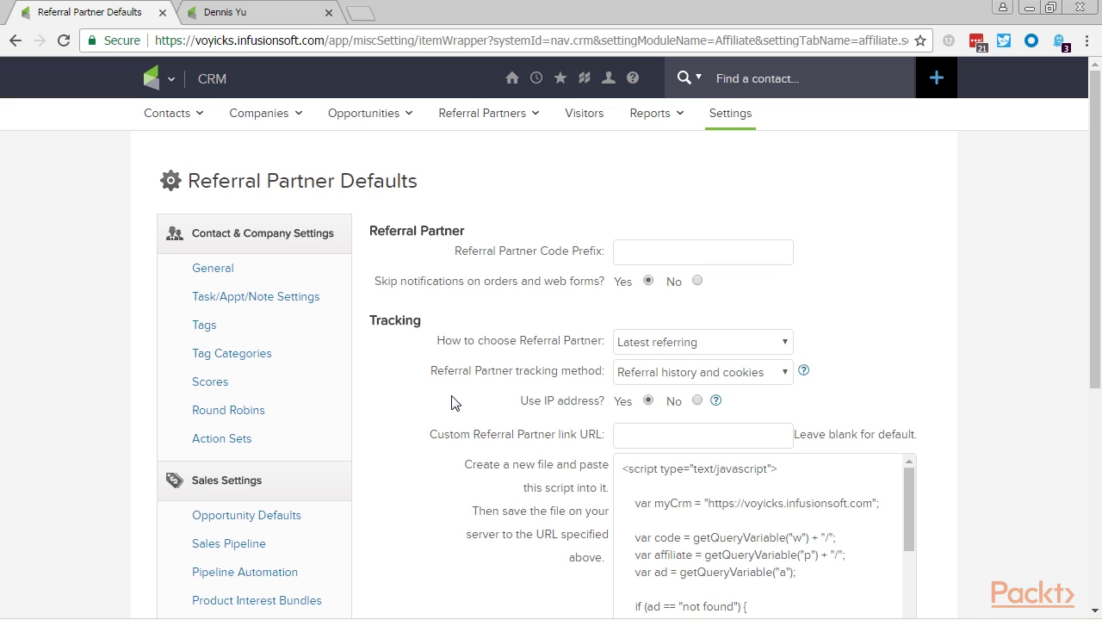
{"action": "scroll", "coordinate": [465, 392], "scroll_direction": "down", "scroll_amount": 1}
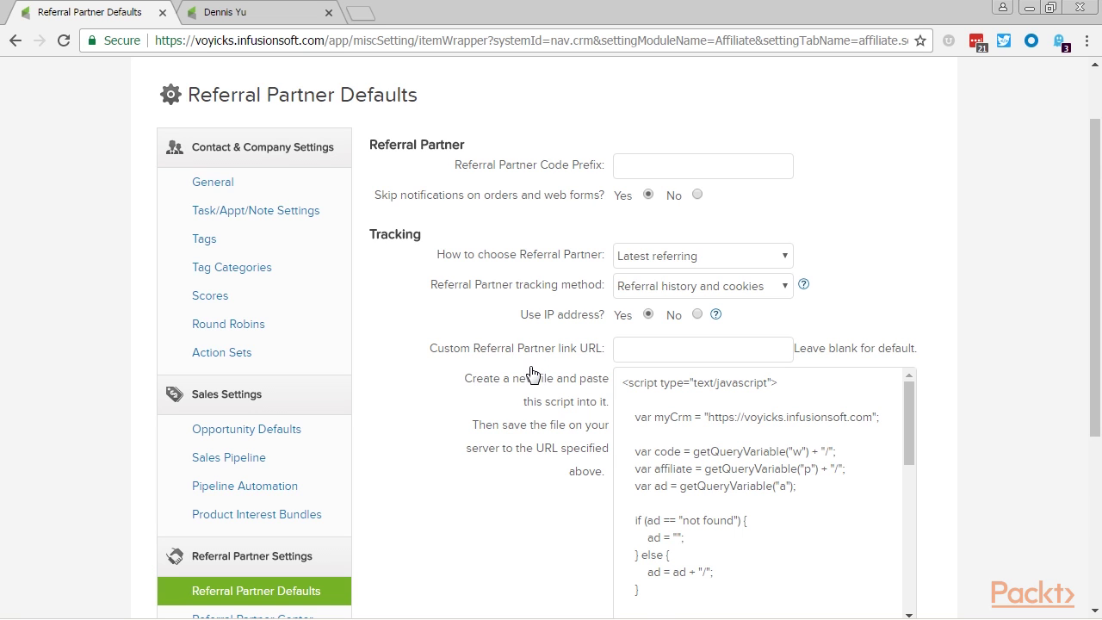
{"action": "scroll", "coordinate": [535, 379], "scroll_direction": "down", "scroll_amount": 3}
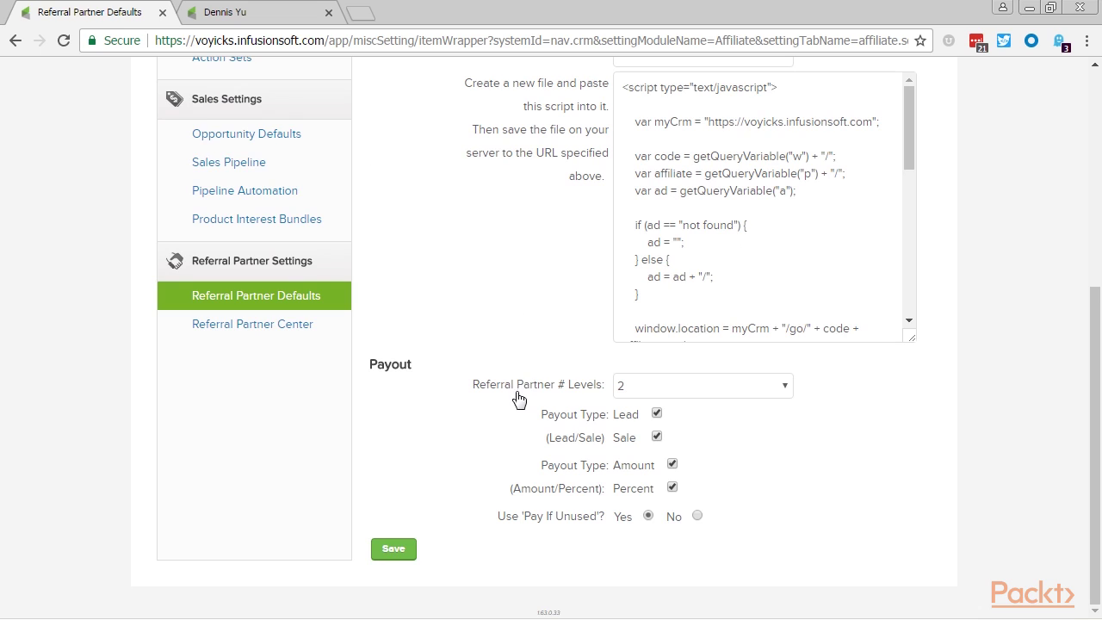
{"action": "left_click", "coordinate": [784, 386]}
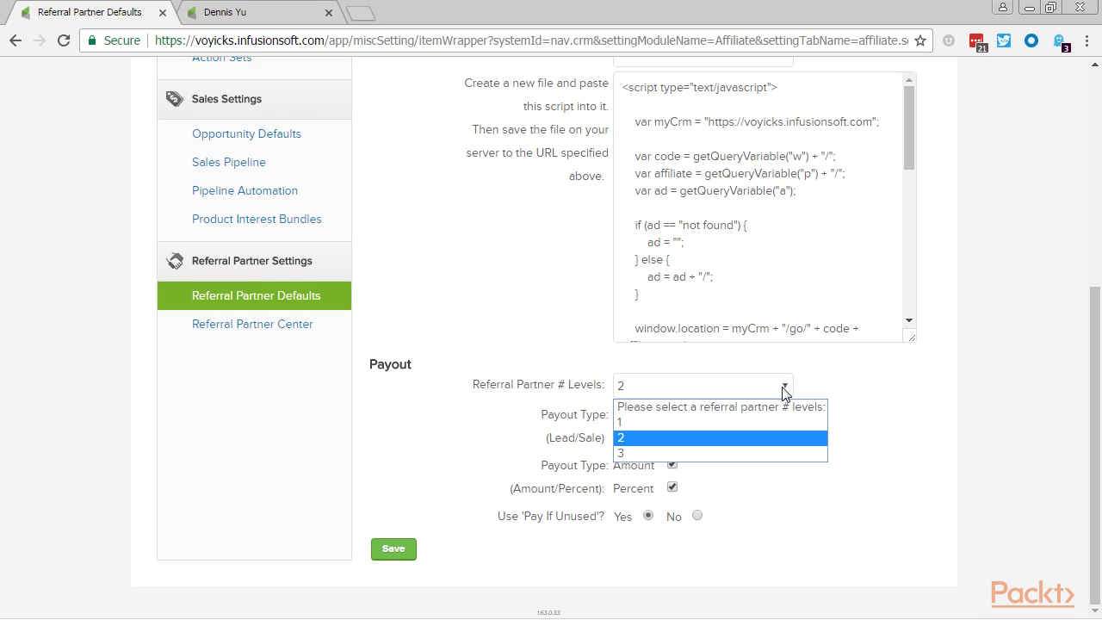
{"action": "left_click", "coordinate": [509, 411]}
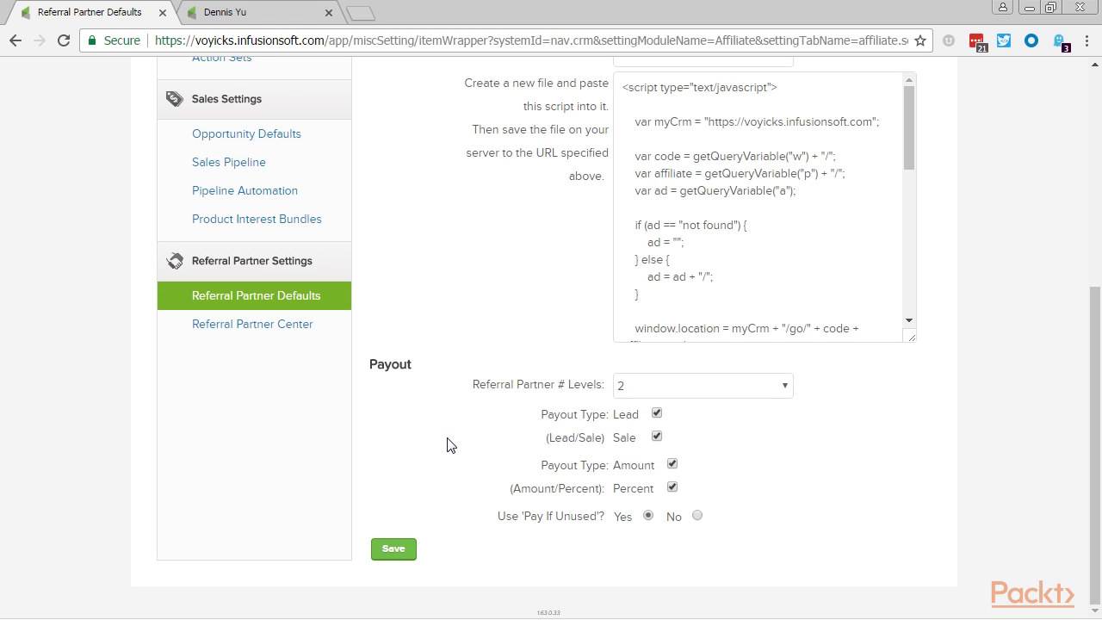
Step: Open the list of promotional resources for referral partners
{"action": "scroll", "coordinate": [447, 444], "scroll_direction": "up", "scroll_amount": 5}
{"action": "left_click", "coordinate": [514, 121]}
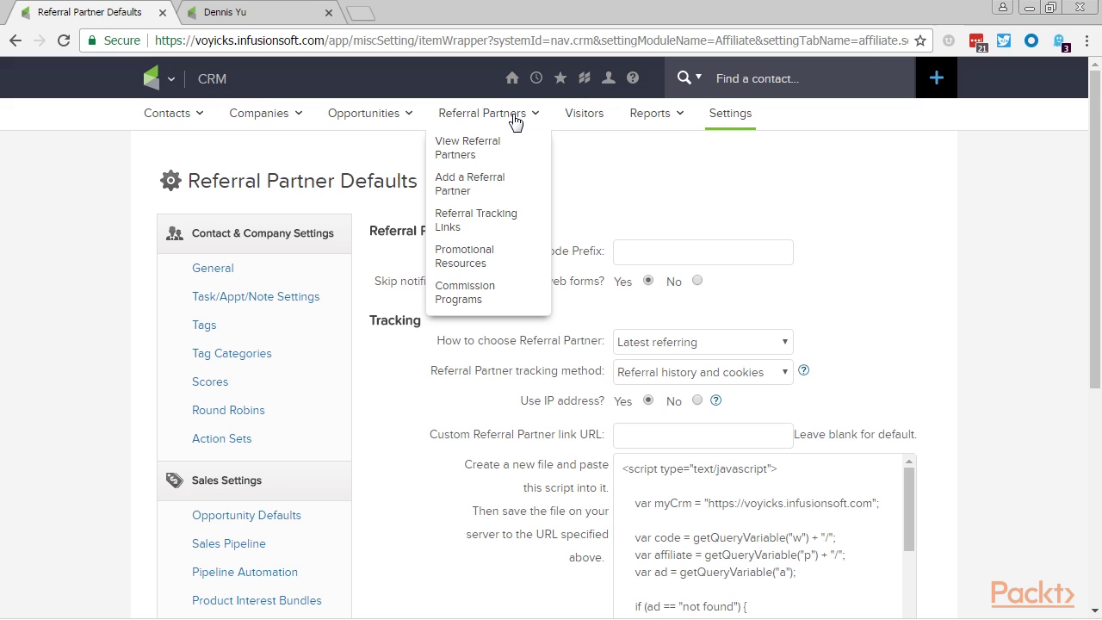
{"action": "left_click", "coordinate": [508, 260]}
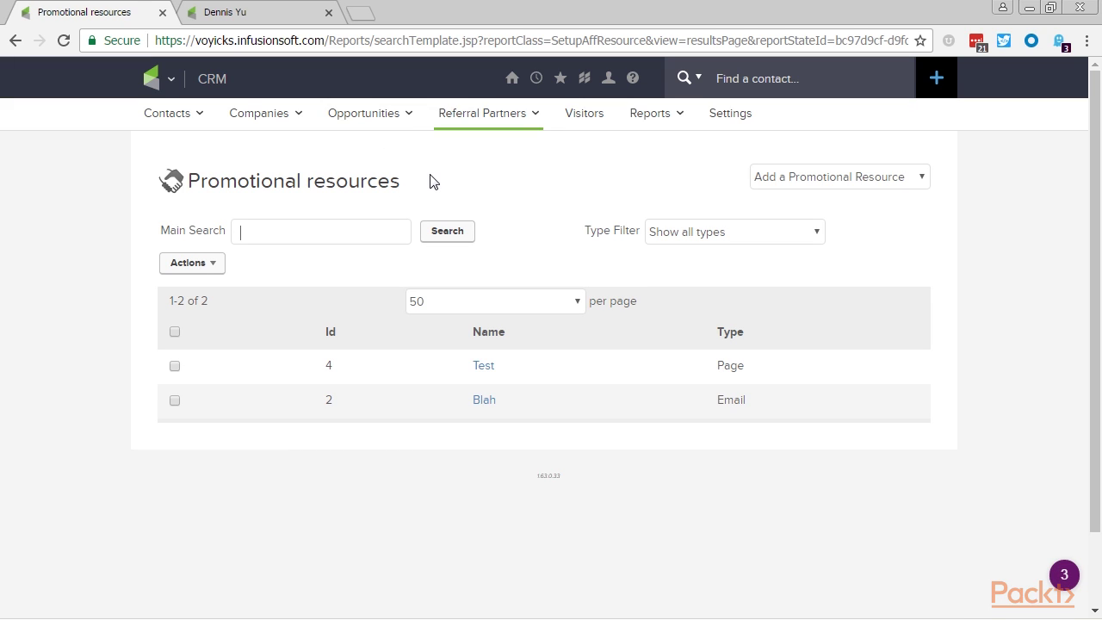
{"action": "mouse_move", "coordinate": [479, 120]}
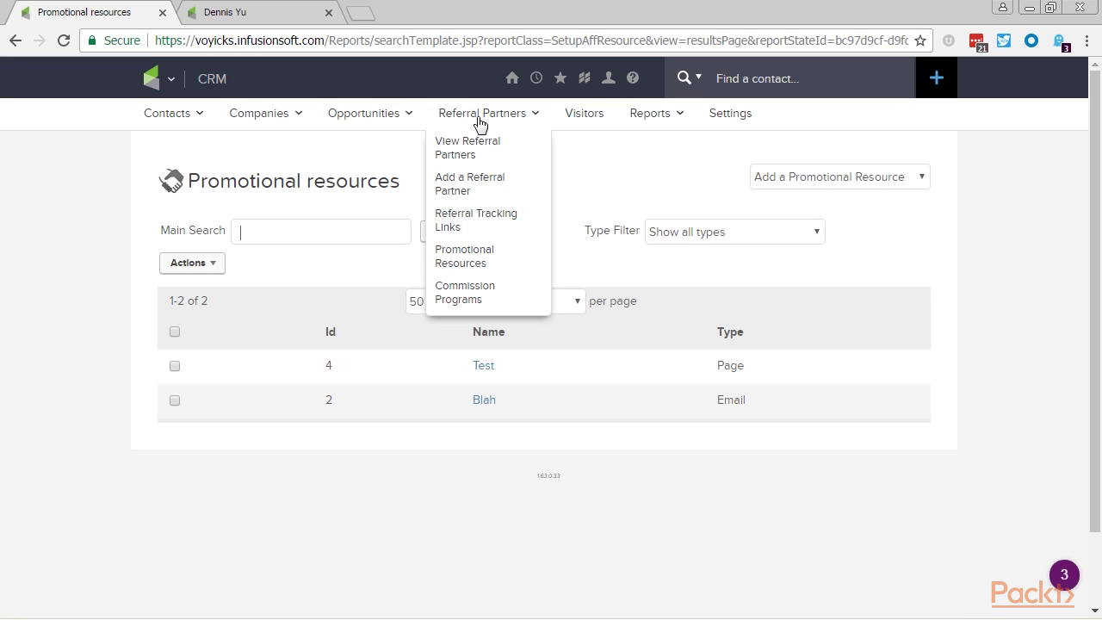